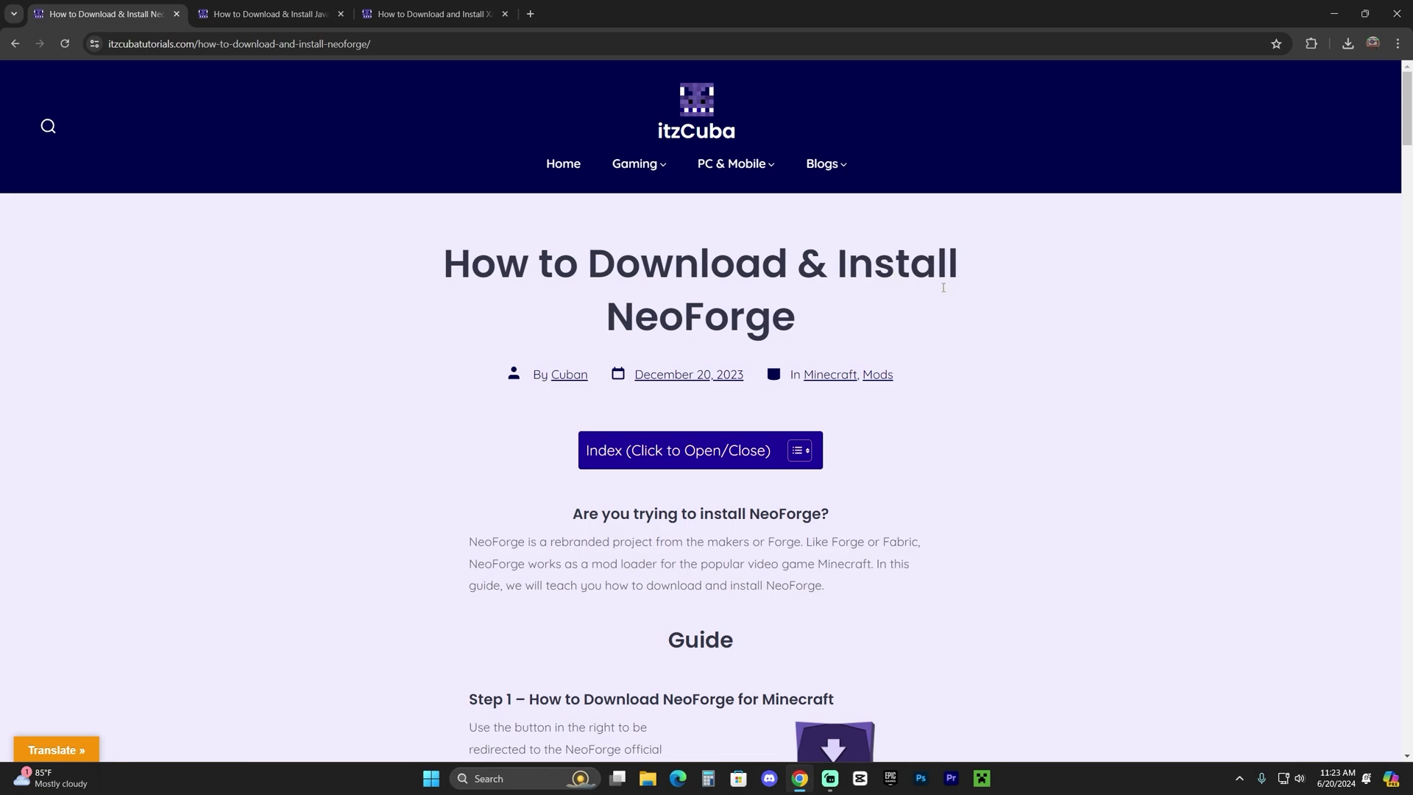
# - Follow the NeoForge guide to the official site and download neoforge-21.0.20-beta-installer.jar for Minecraft 1.21.0
pyautogui.scroll(-12, 943, 287)
pyautogui.scroll(10, 982, 442)
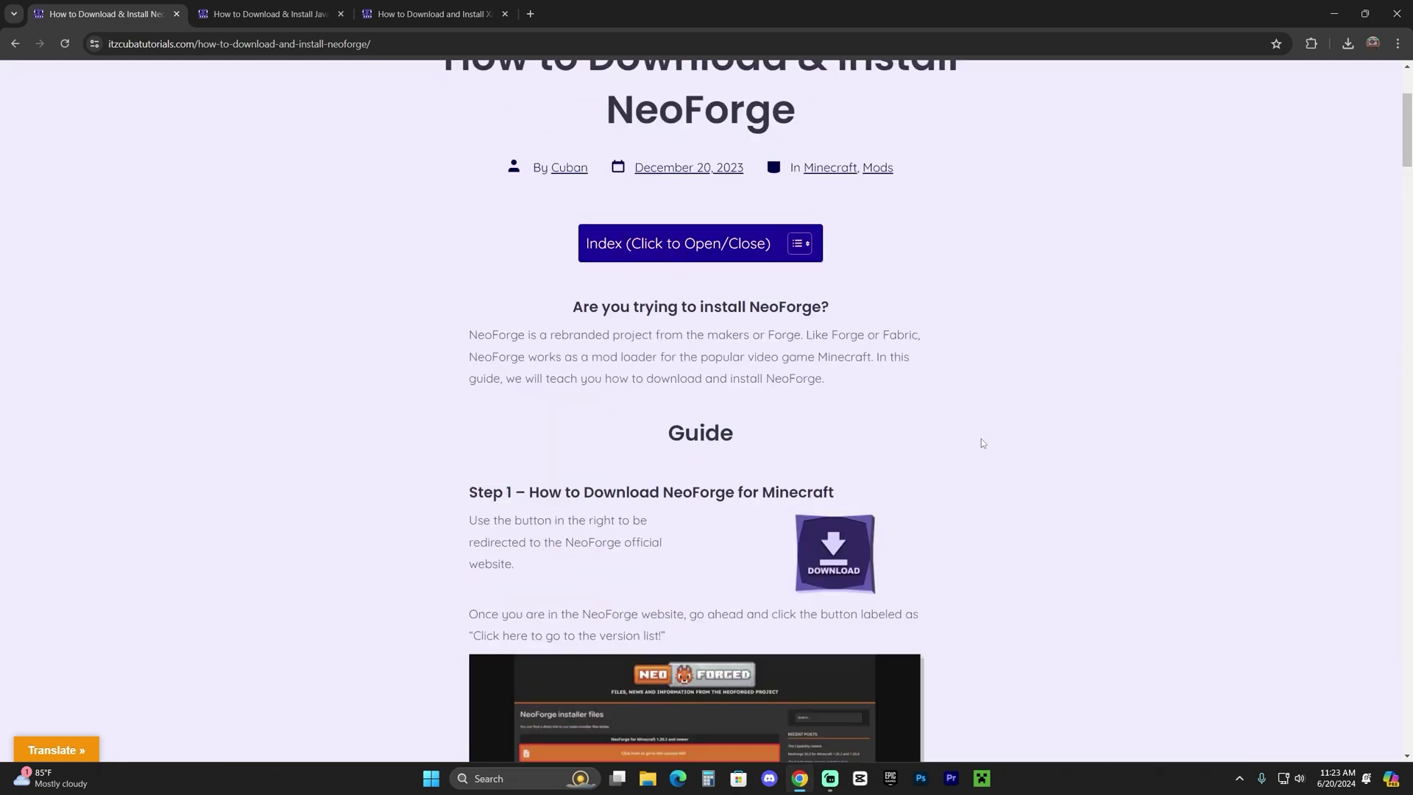
pyautogui.scroll(3, 982, 439)
pyautogui.moveTo(471, 262); pyautogui.dragTo(846, 308)
pyautogui.click(858, 345)
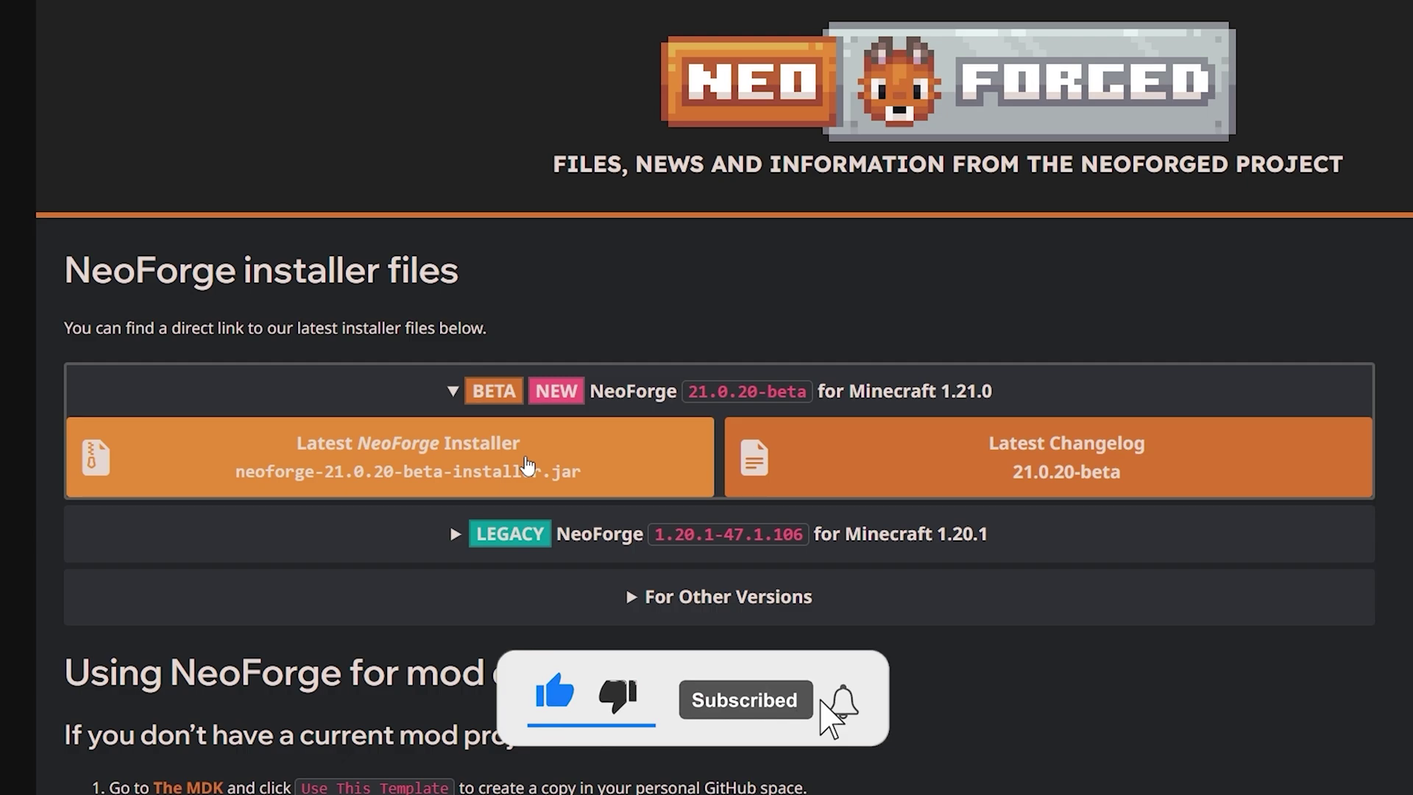
pyautogui.click(527, 465)
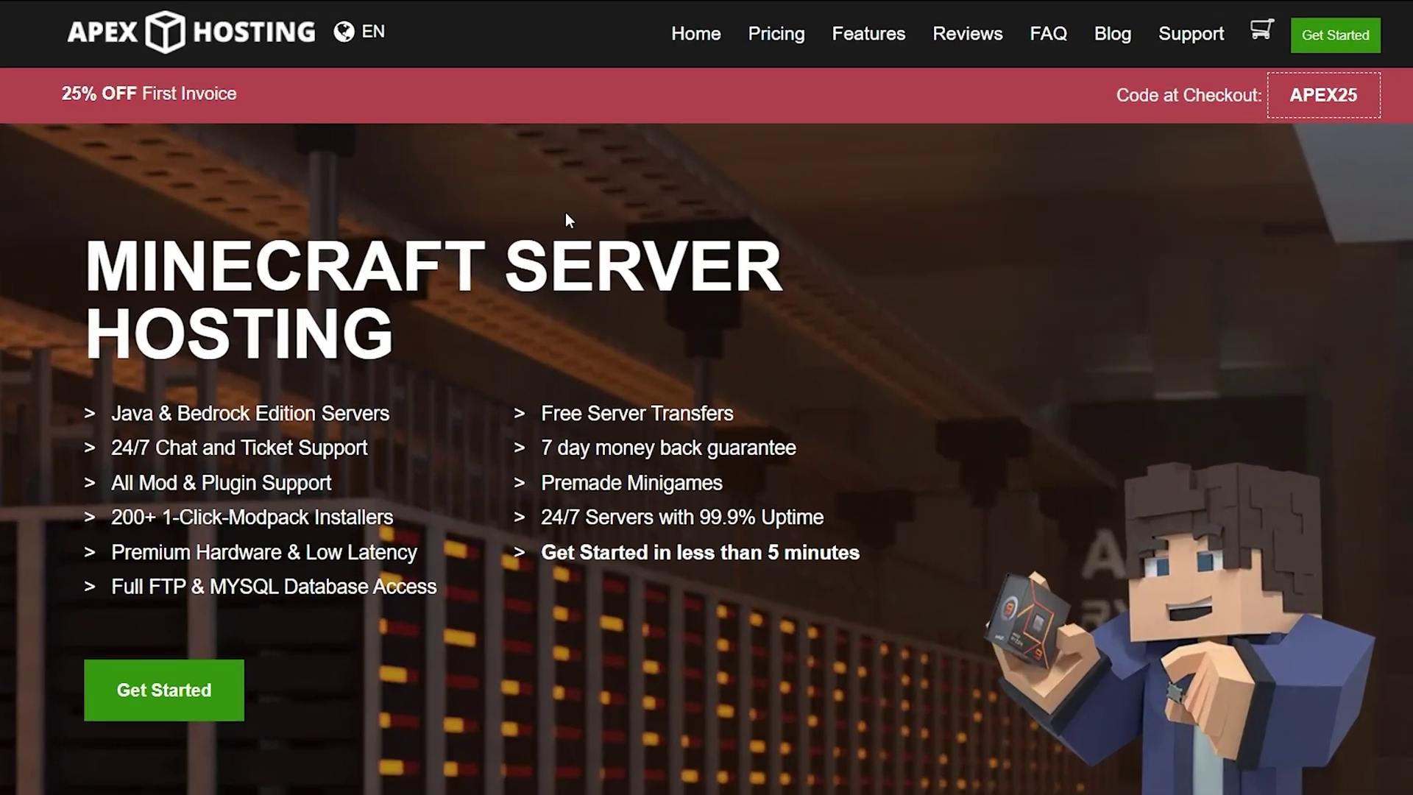
# - Examine the server features and first-invoice discount on the Apex Hosting Minecraft server hosting page
pyautogui.moveTo(298, 113); pyautogui.dragTo(10, 109)
pyautogui.click(470, 381)
pyautogui.scroll(-3, 312, 366)
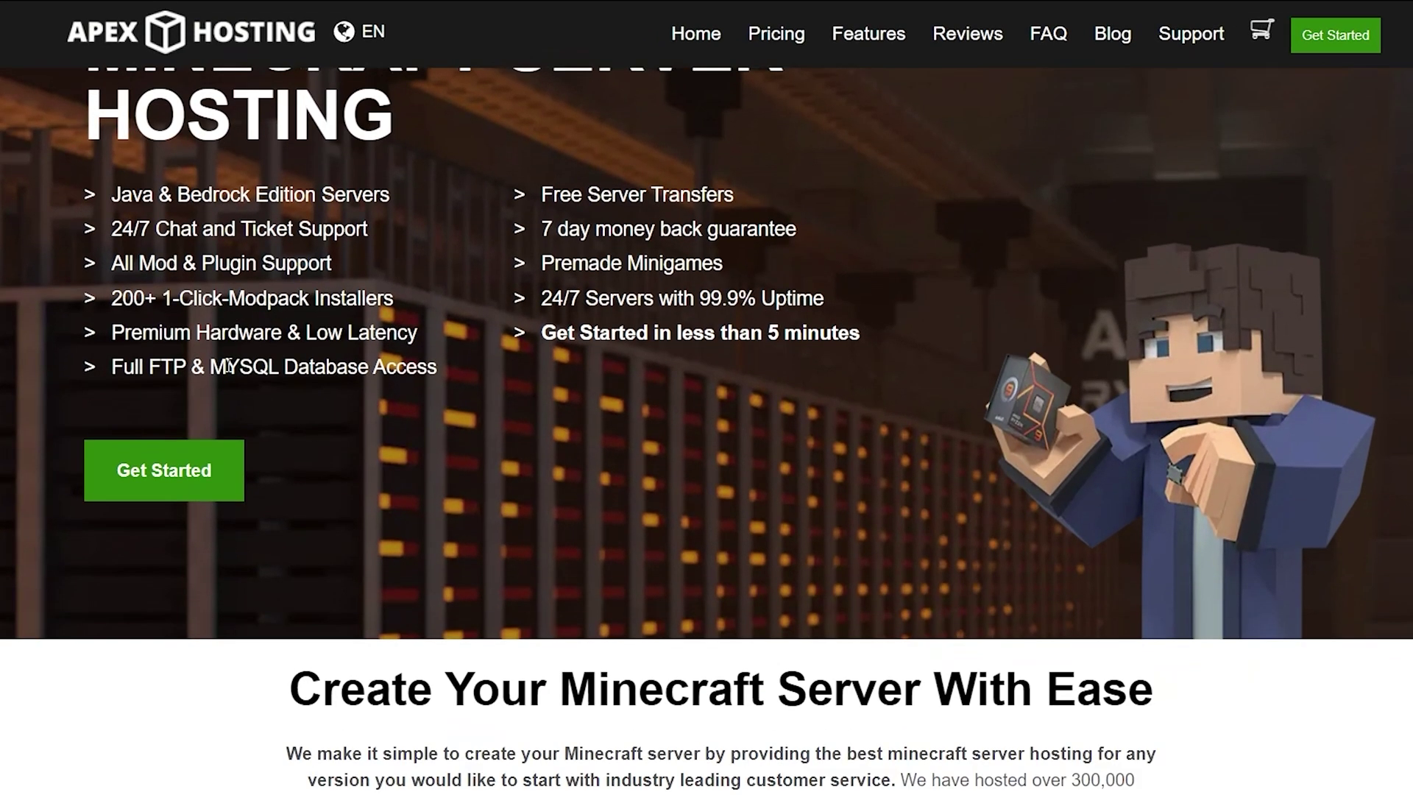
pyautogui.scroll(3, 312, 365)
pyautogui.moveTo(94, 286); pyautogui.dragTo(446, 356)
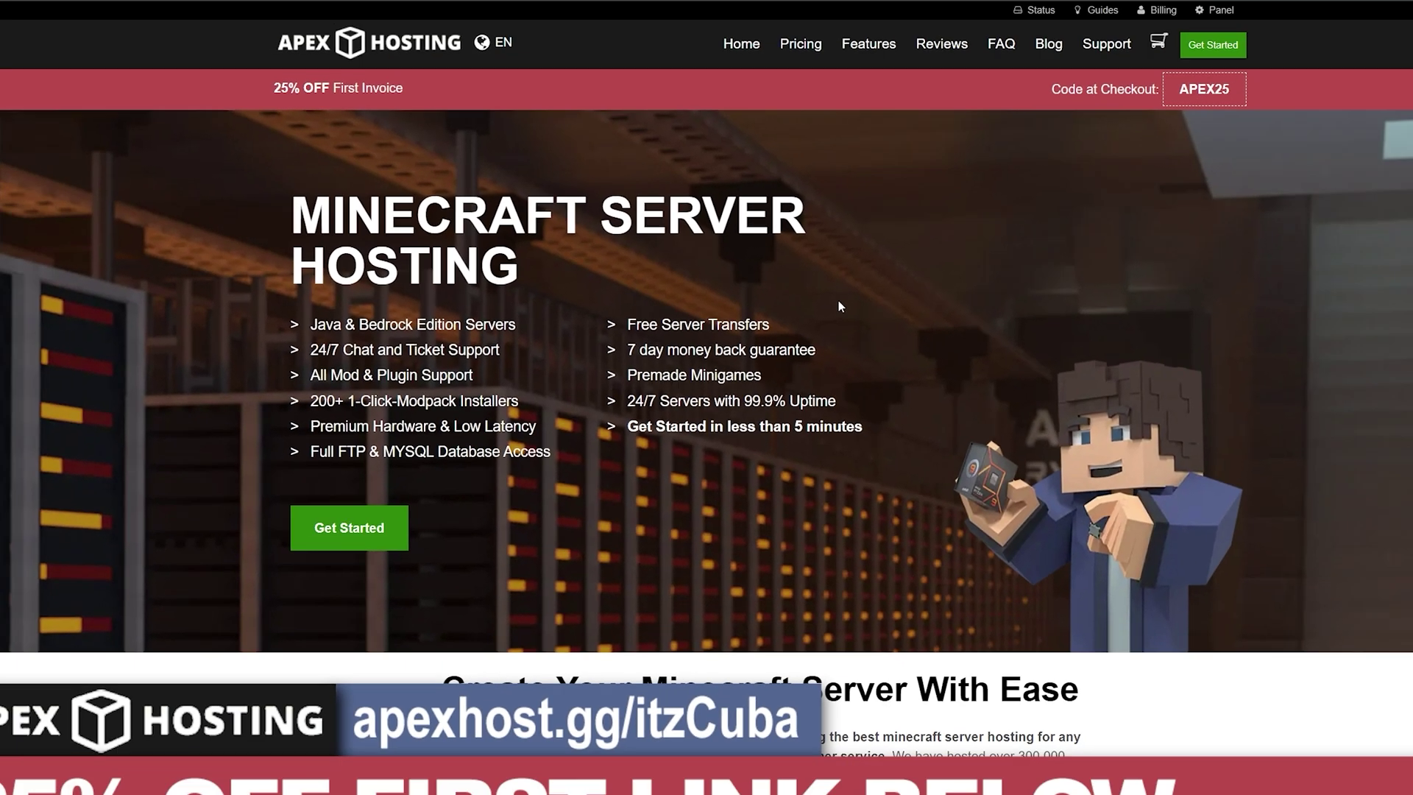
pyautogui.scroll(-20, 841, 305)
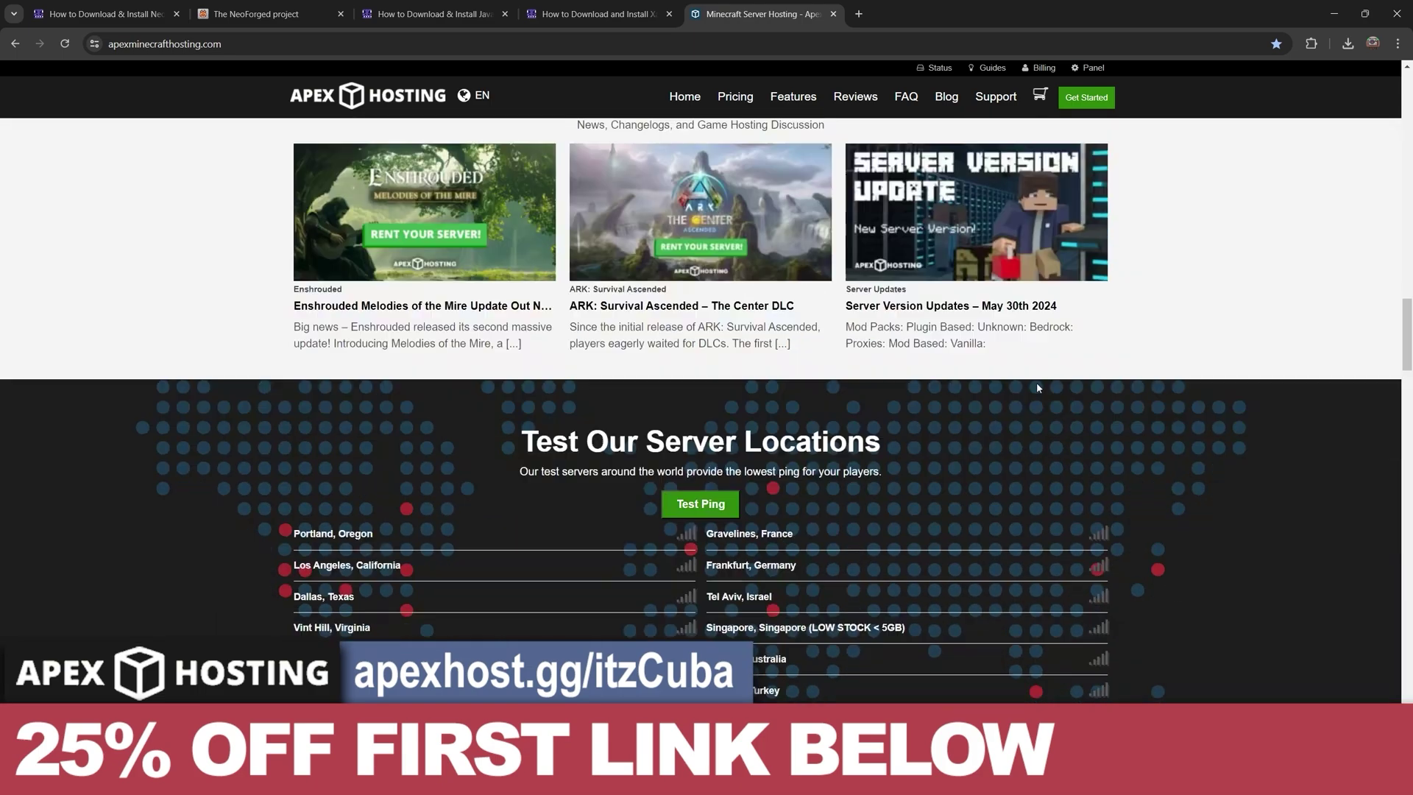
pyautogui.scroll(-4, 1037, 383)
pyautogui.scroll(3, 798, 351)
pyautogui.moveTo(522, 325); pyautogui.dragTo(881, 329)
pyautogui.click(843, 331)
pyautogui.click(704, 386)
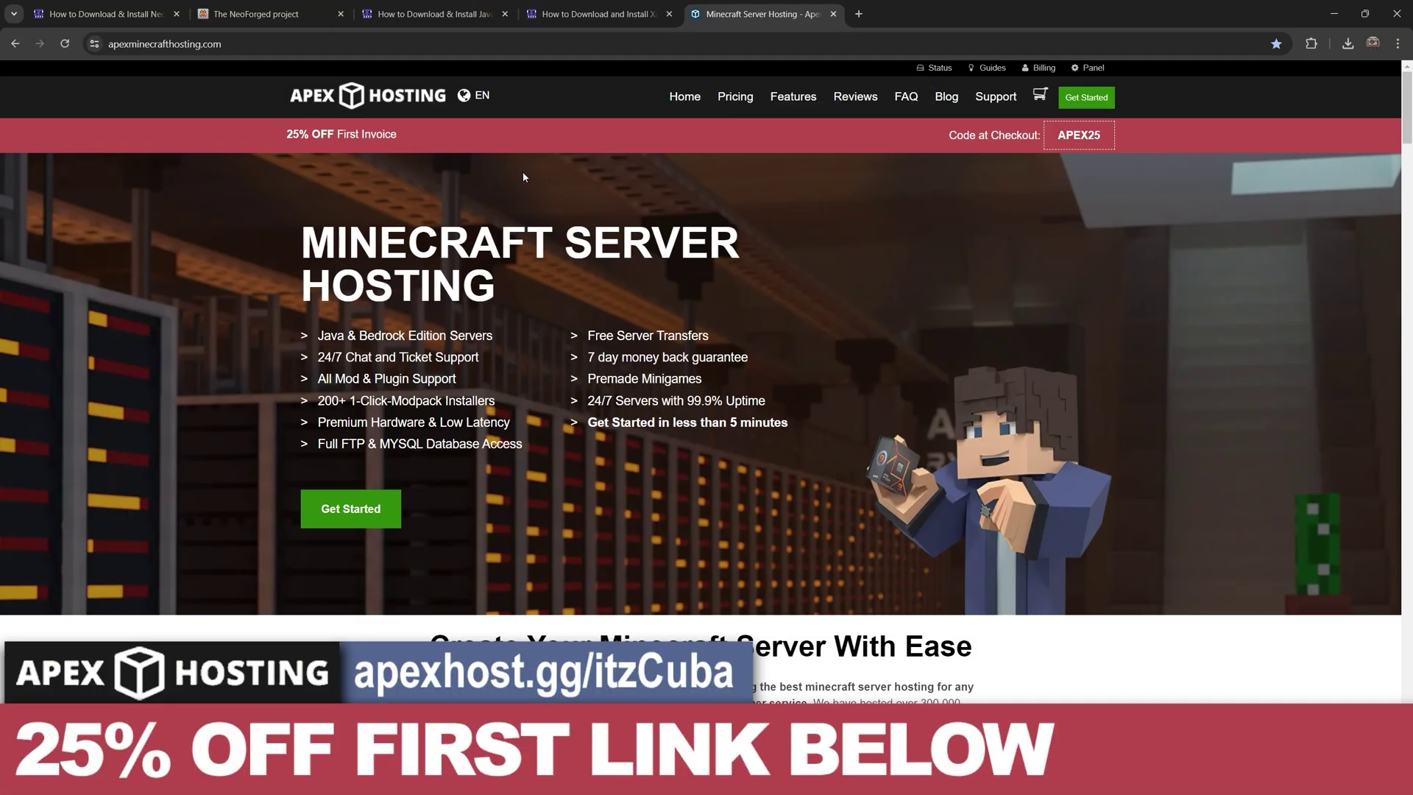
pyautogui.moveTo(300, 140); pyautogui.dragTo(526, 129)
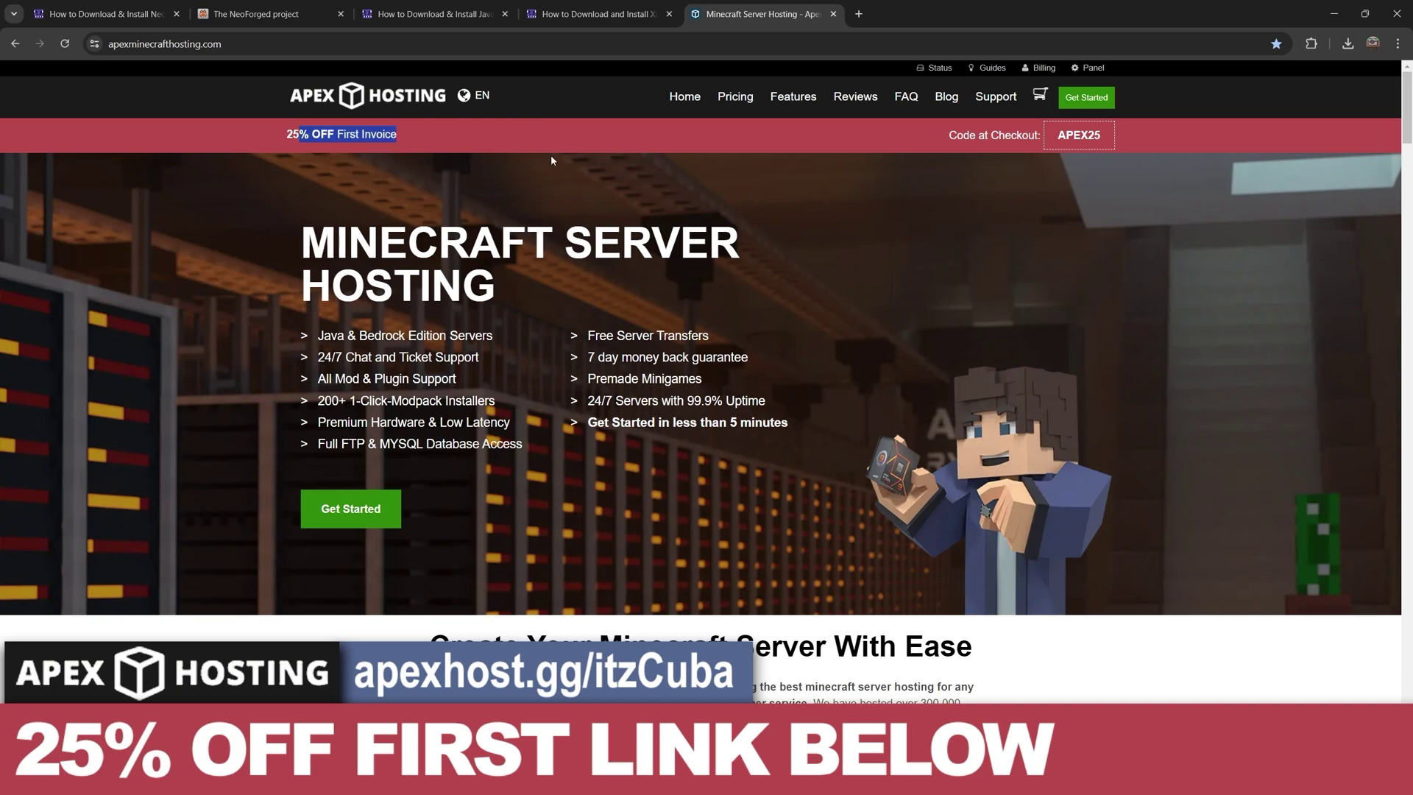
pyautogui.moveTo(631, 421); pyautogui.dragTo(786, 421)
pyautogui.click(752, 418)
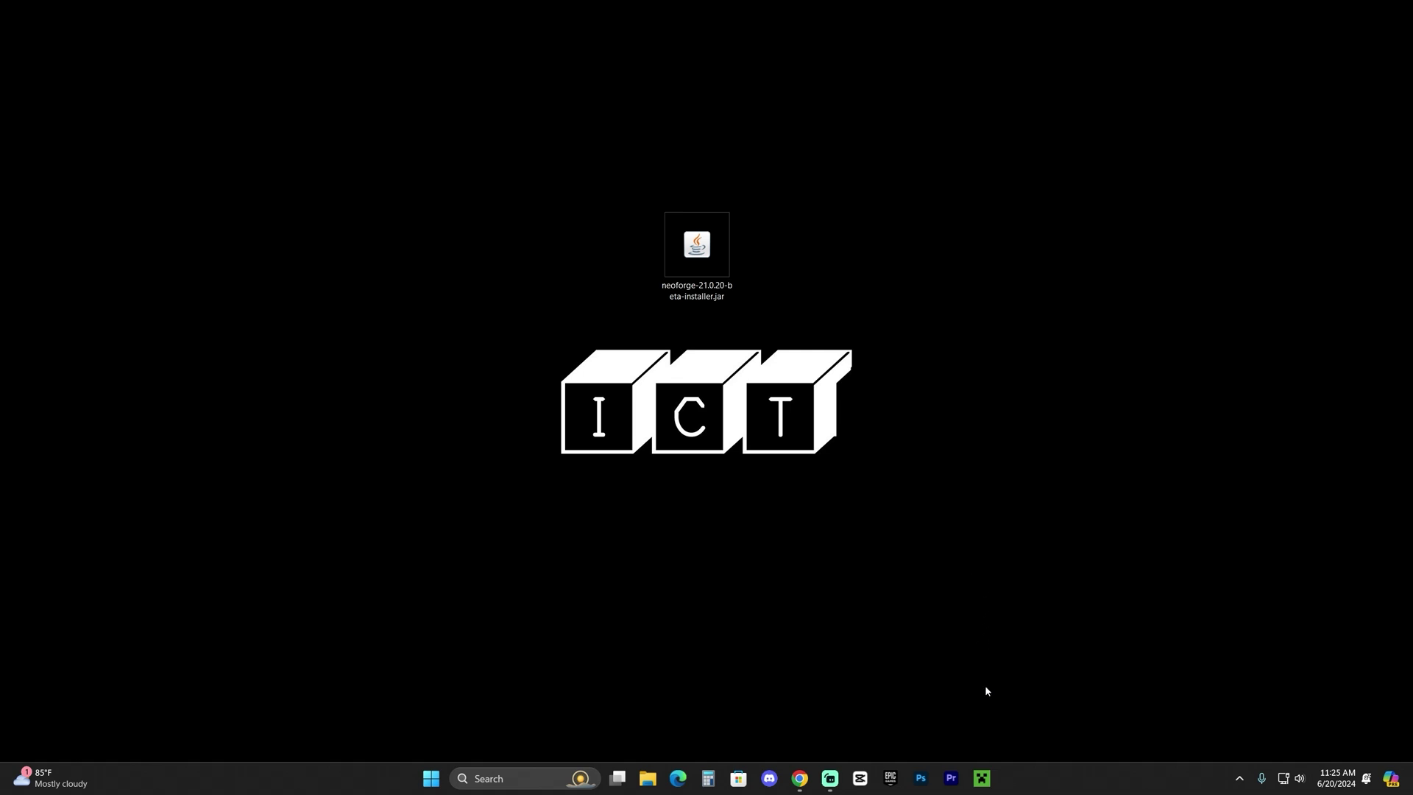
# - Run neoforge-21.0.20-beta-installer.jar from the desktop and install the NeoForge client into the default .minecraft folder
pyautogui.rightClick(703, 257)
pyautogui.moveTo(843, 325)
pyautogui.click(989, 328)
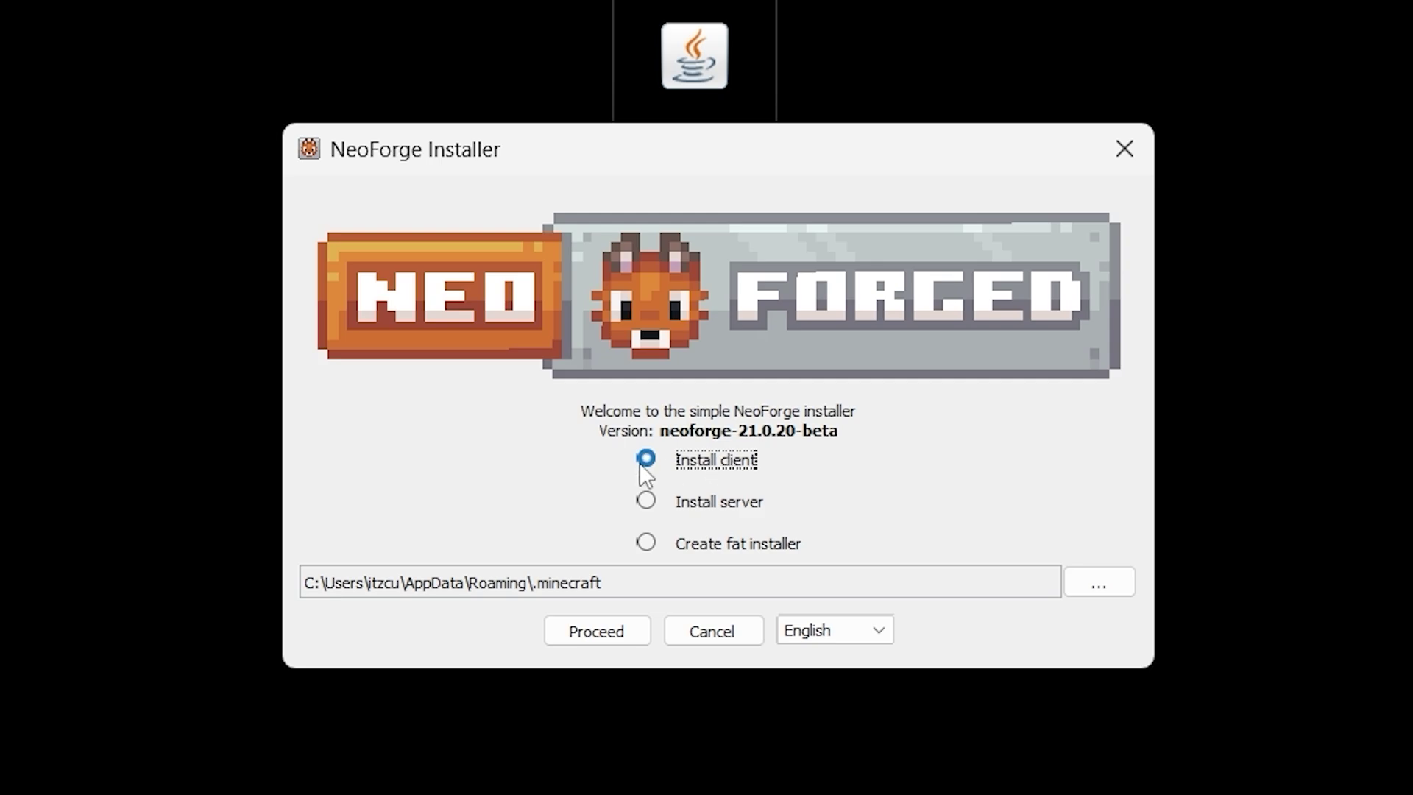
pyautogui.click(609, 639)
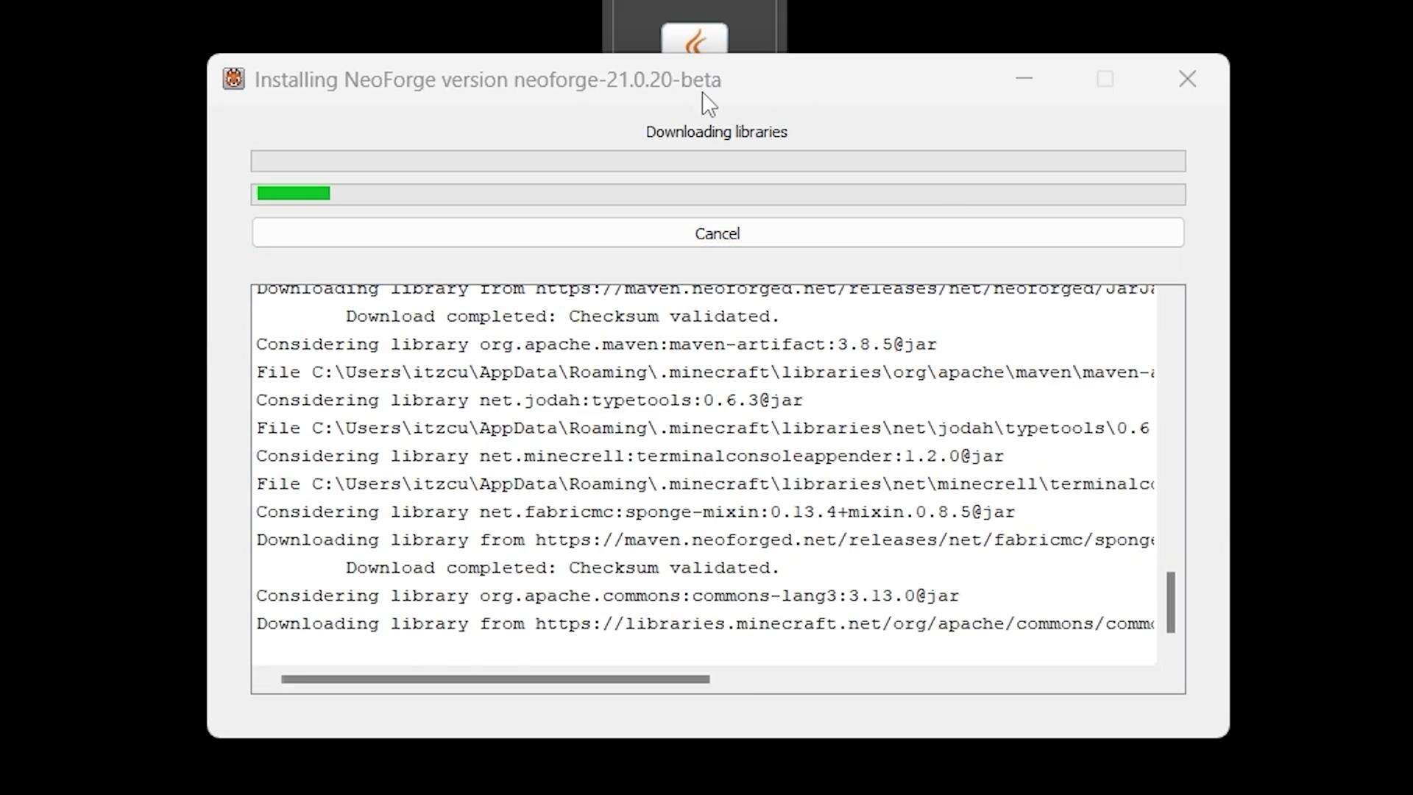
# - Switch to Chrome and read through the guide on downloading and installing Java 21 (JDK 21)
pyautogui.click(784, 778)
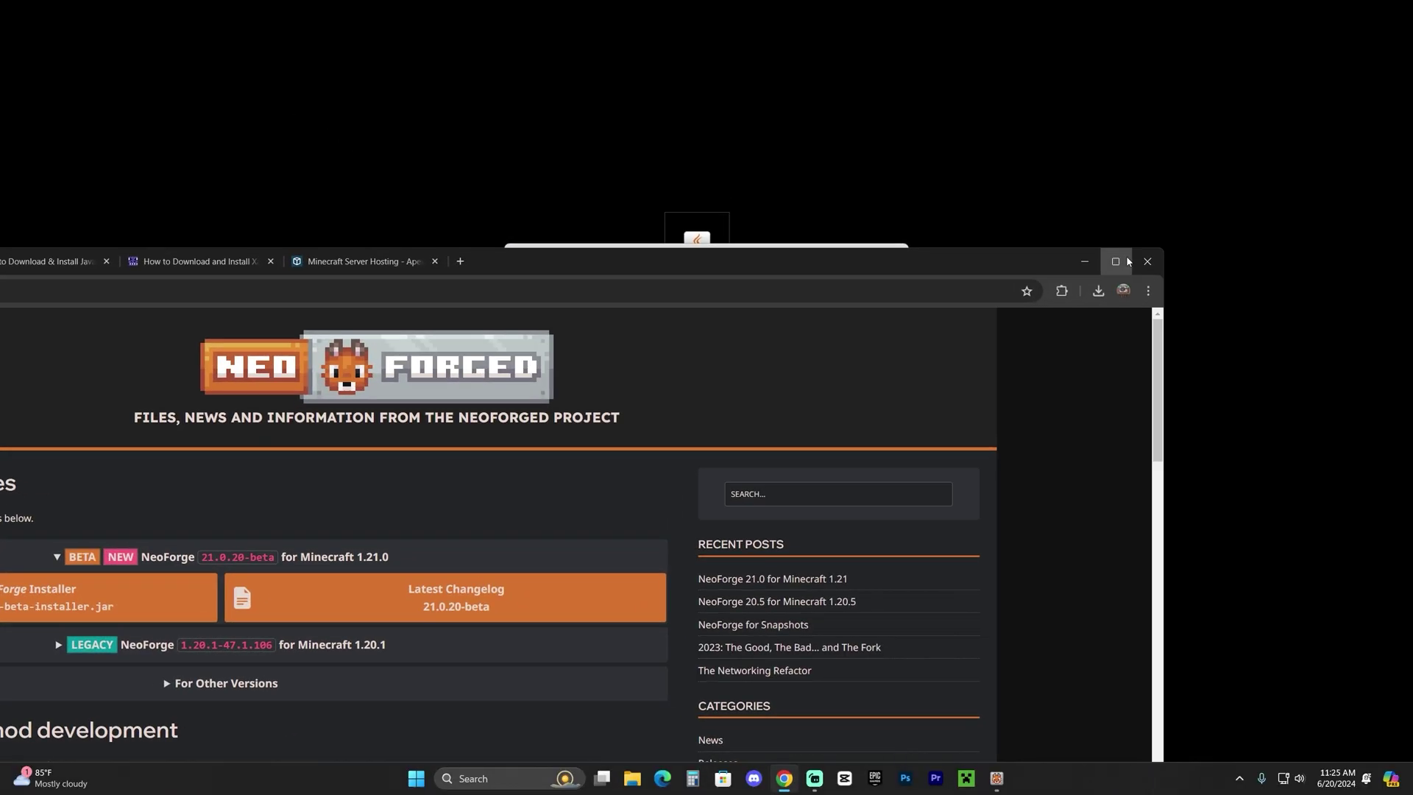
pyautogui.click(1120, 261)
pyautogui.click(434, 13)
pyautogui.moveTo(1089, 276); pyautogui.dragTo(935, 274)
pyautogui.click(973, 288)
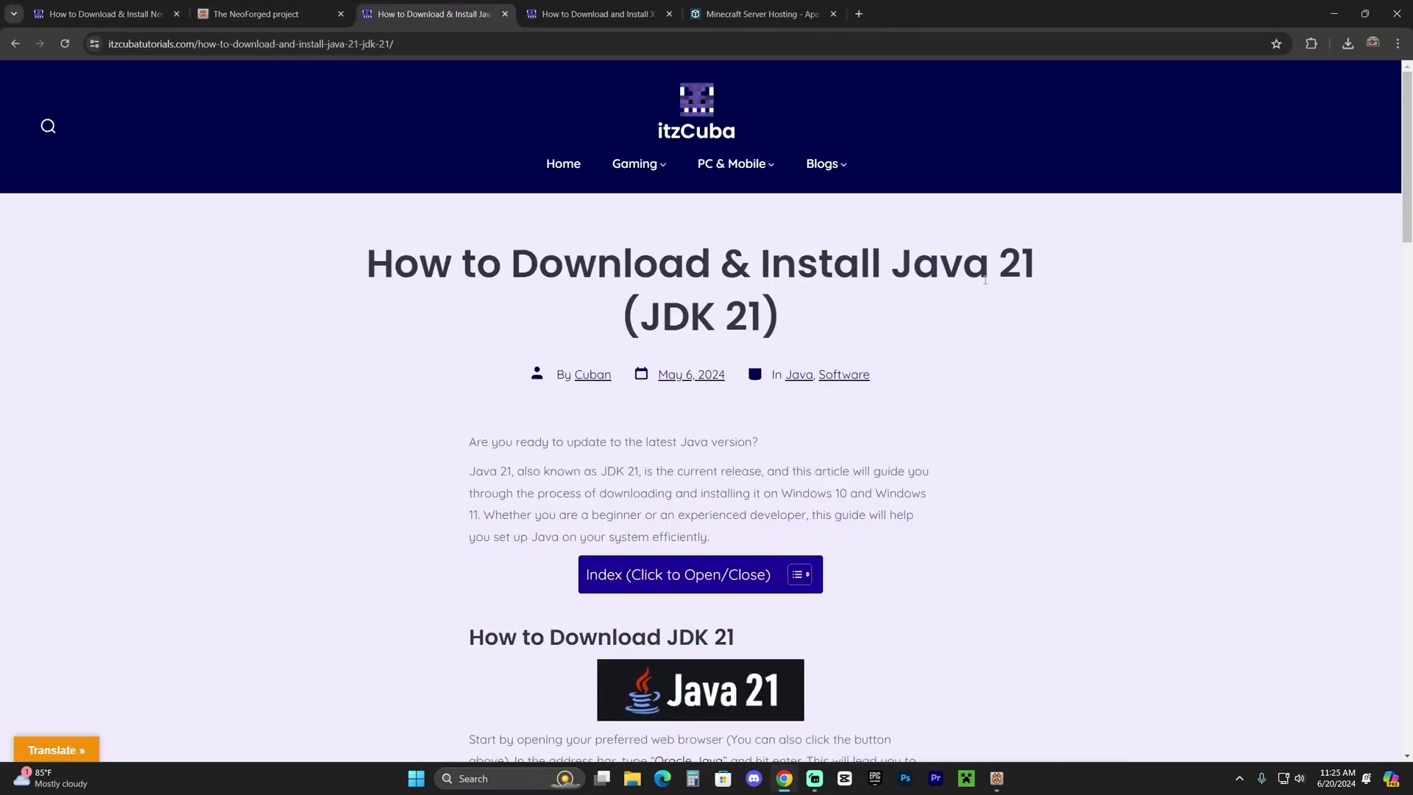
pyautogui.scroll(-20, 984, 332)
pyautogui.scroll(15, 979, 383)
pyautogui.moveTo(450, 269); pyautogui.dragTo(1030, 270)
pyautogui.click(1030, 270)
pyautogui.scroll(-12, 964, 280)
pyautogui.scroll(6, 996, 432)
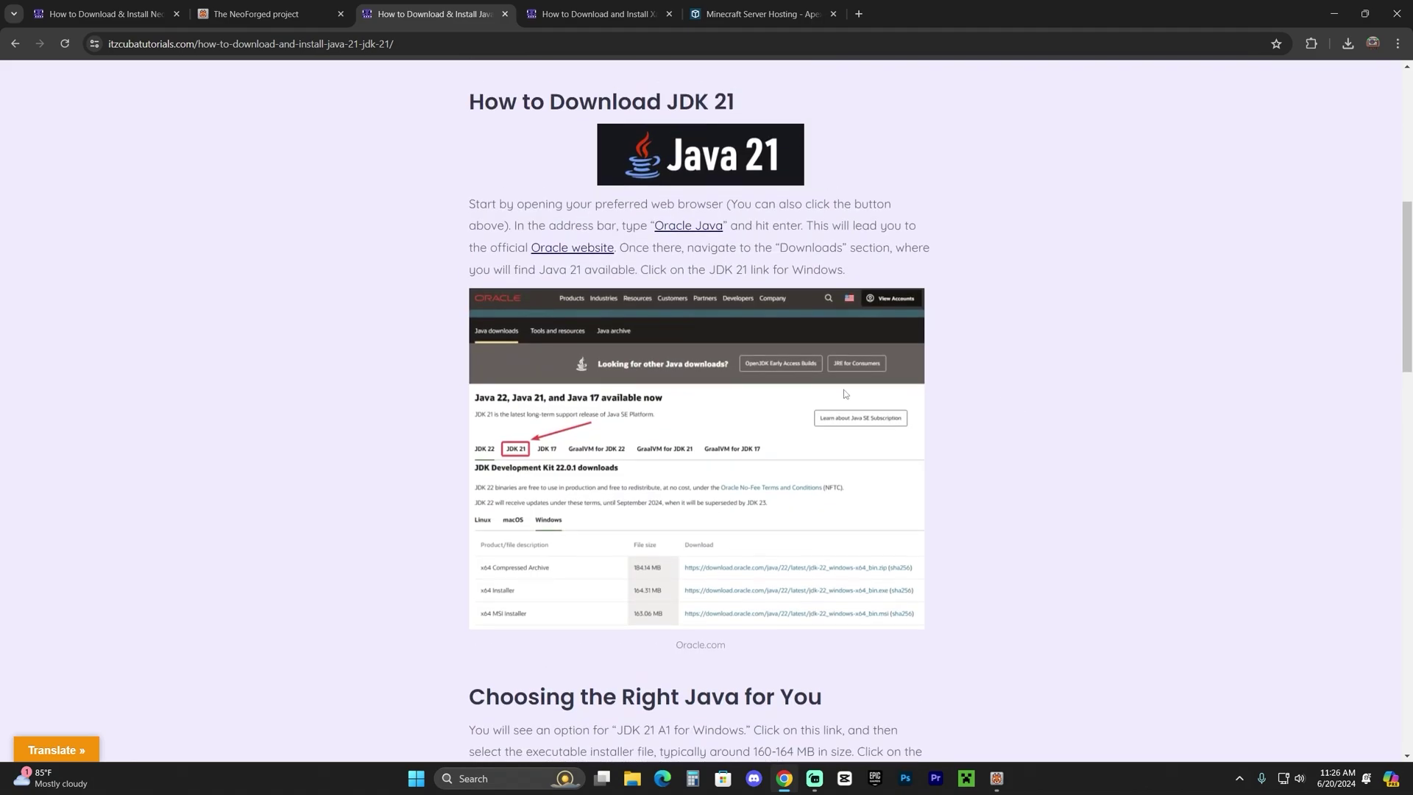
pyautogui.scroll(3, 883, 368)
pyautogui.scroll(-18, 927, 323)
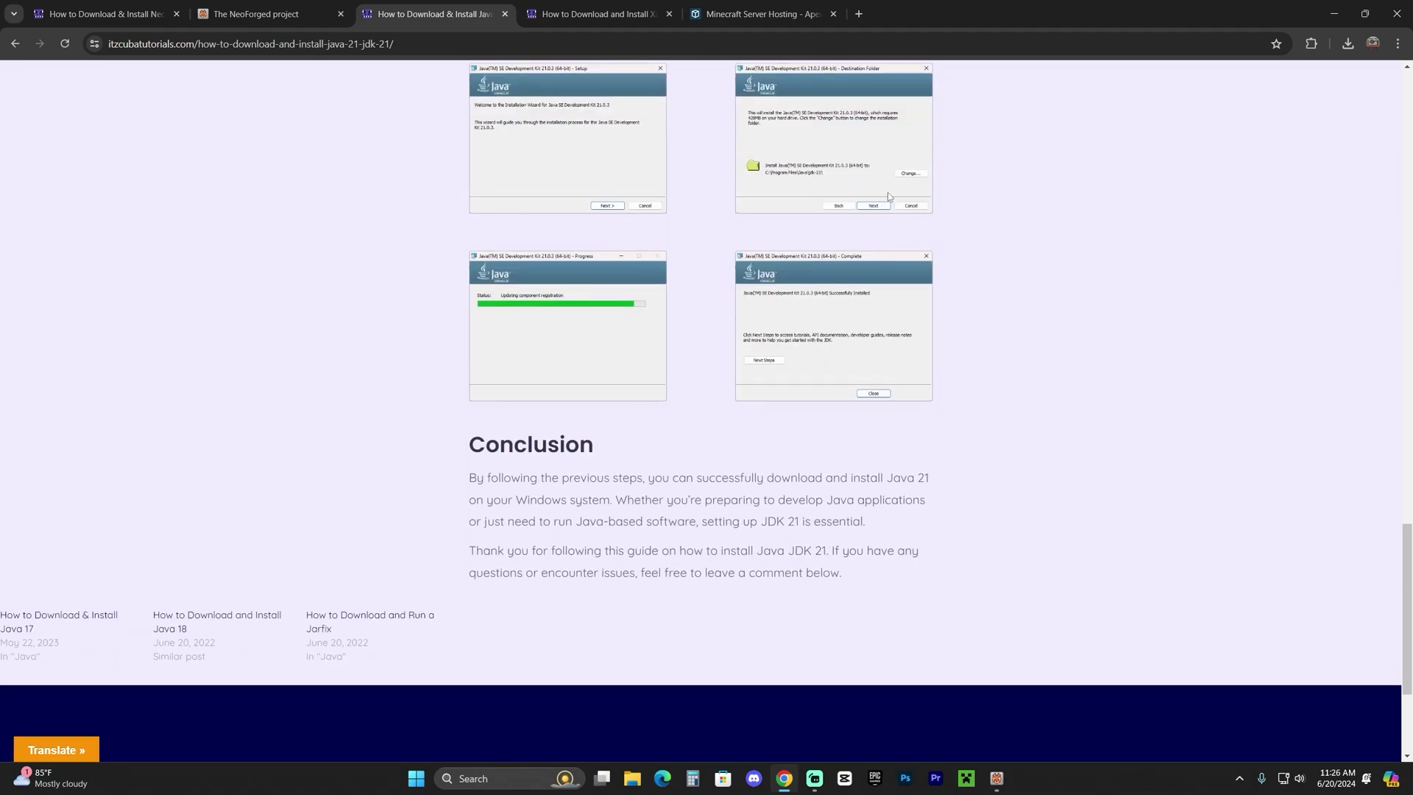
pyautogui.scroll(7, 1085, 460)
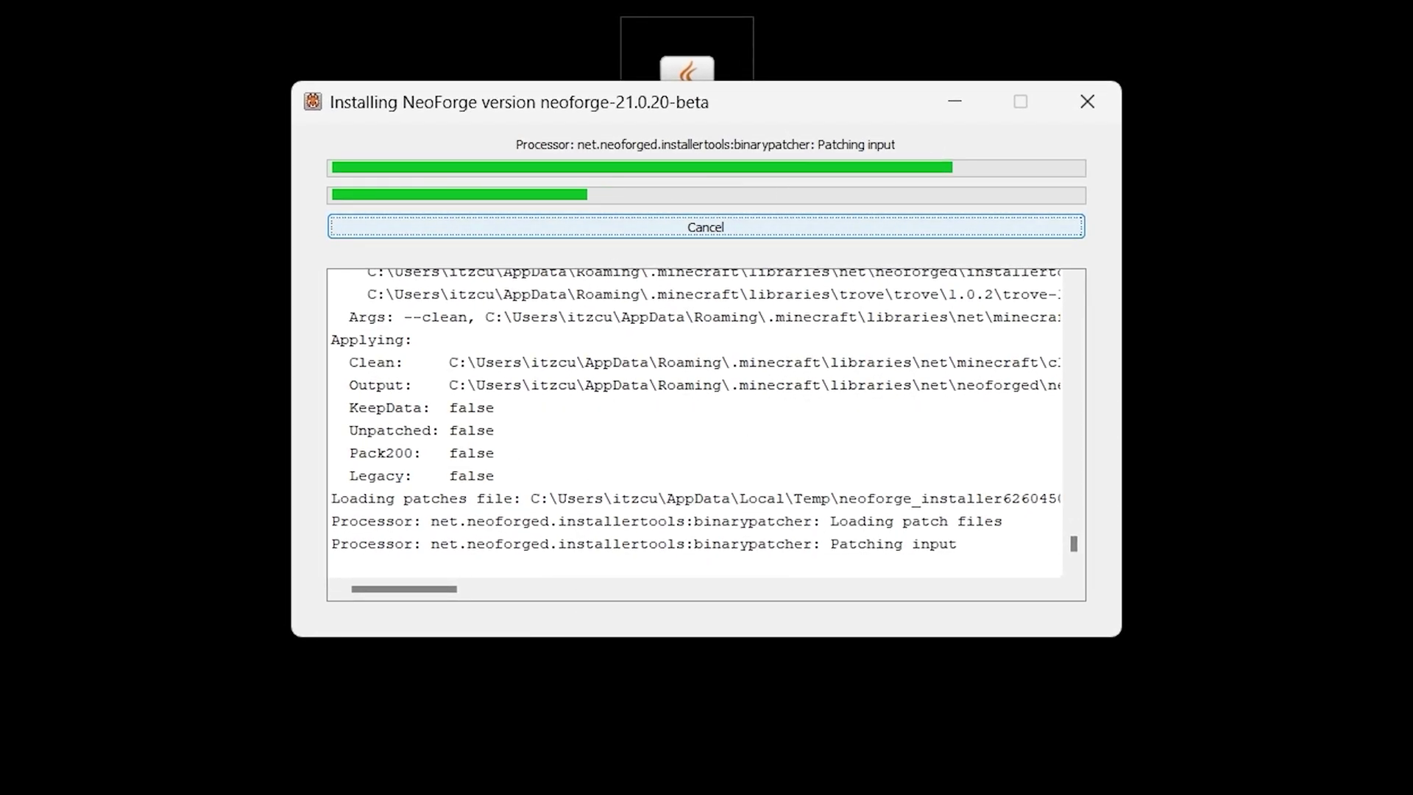
# - Dismiss the NeoForge installer's completion dialog
pyautogui.press('super+s')
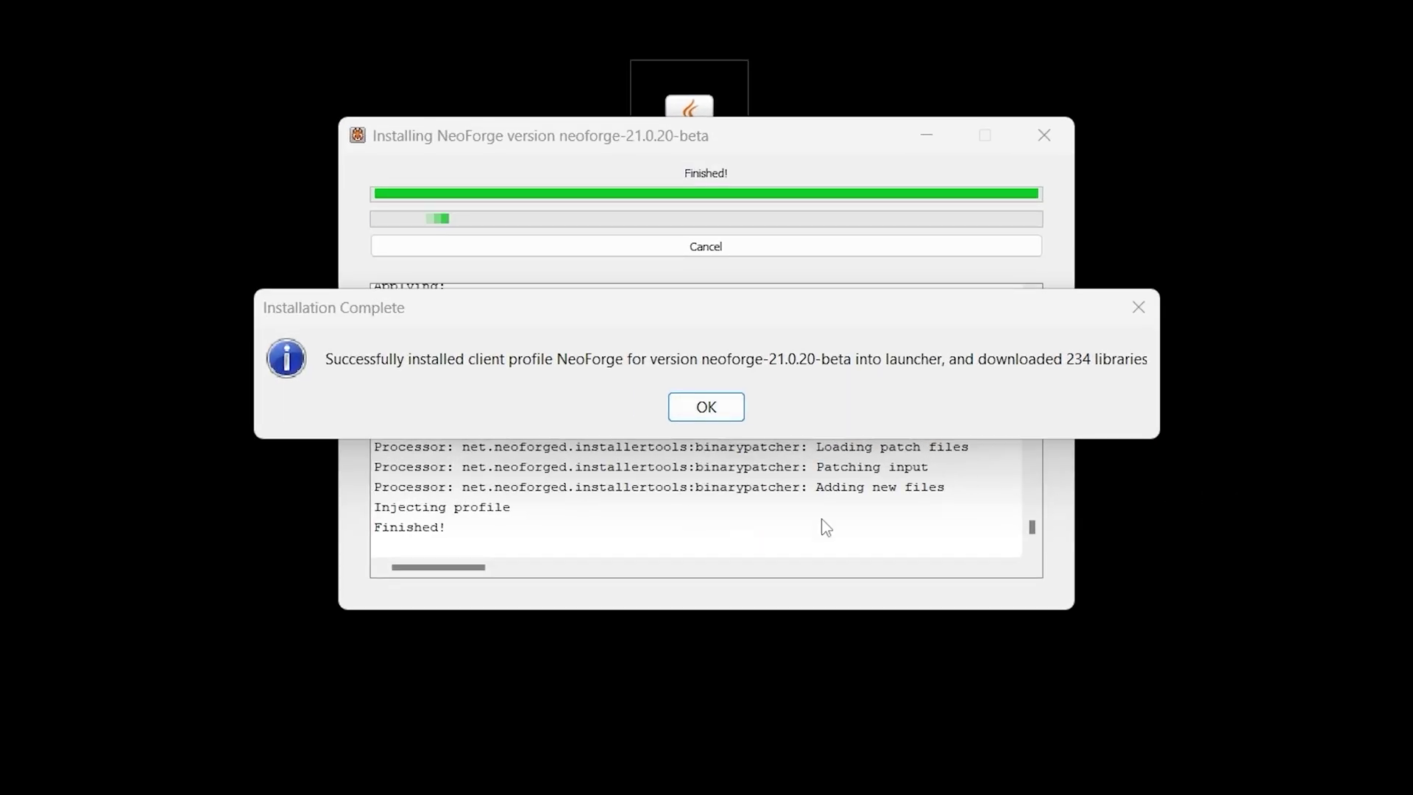
pyautogui.click(742, 314)
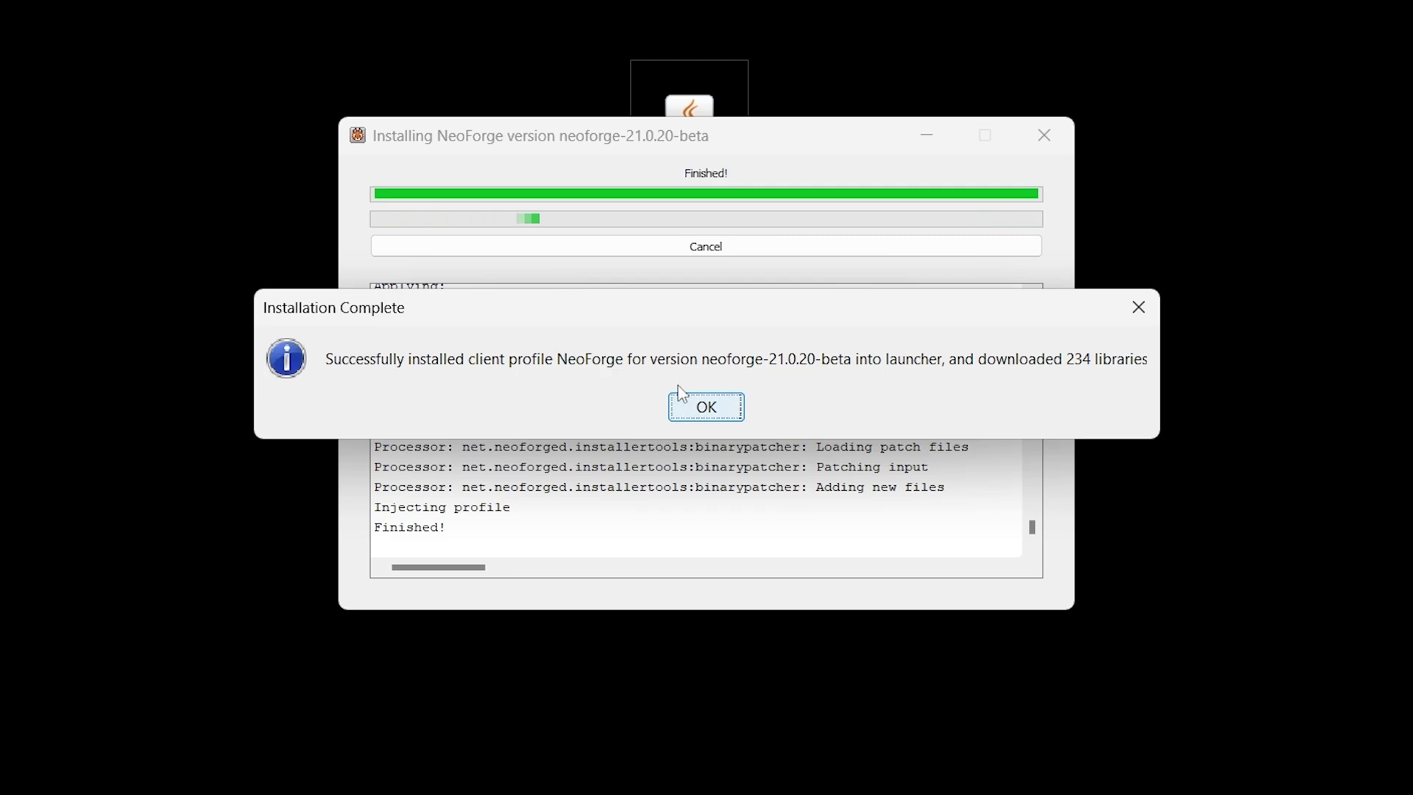
pyautogui.click(733, 410)
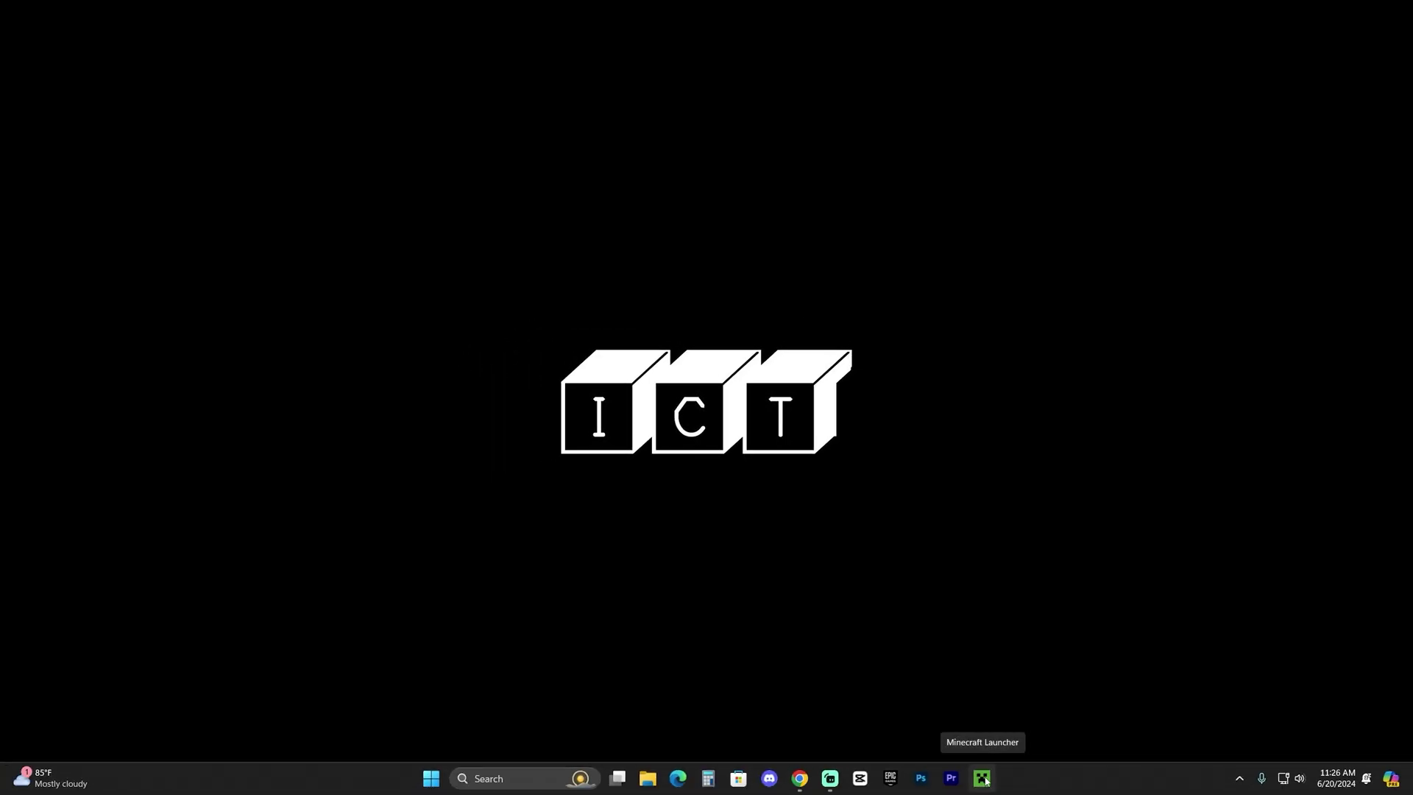
# - Open the Minecraft Launcher and check the NeoForge profile in the Java Edition version list
pyautogui.click(984, 778)
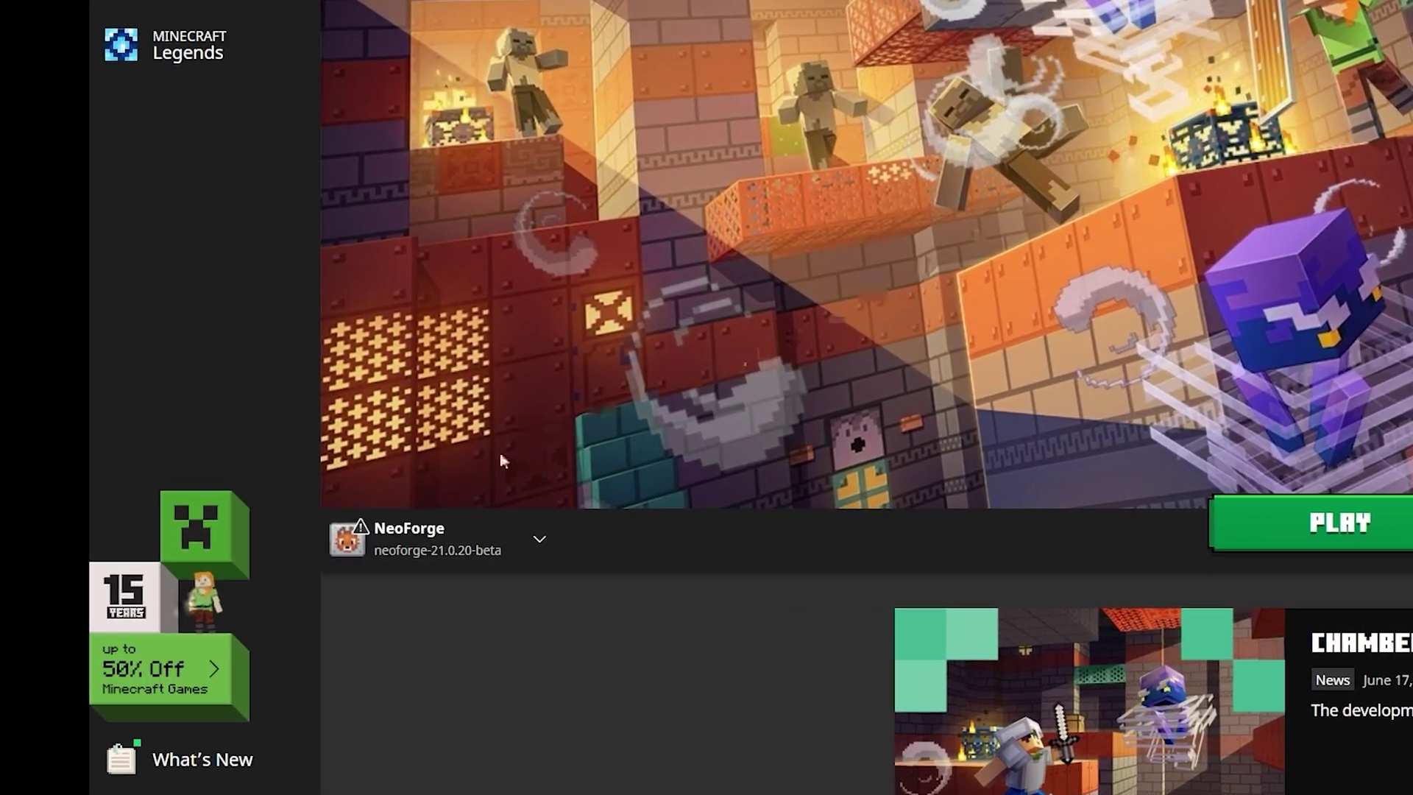
pyautogui.moveTo(191, 551)
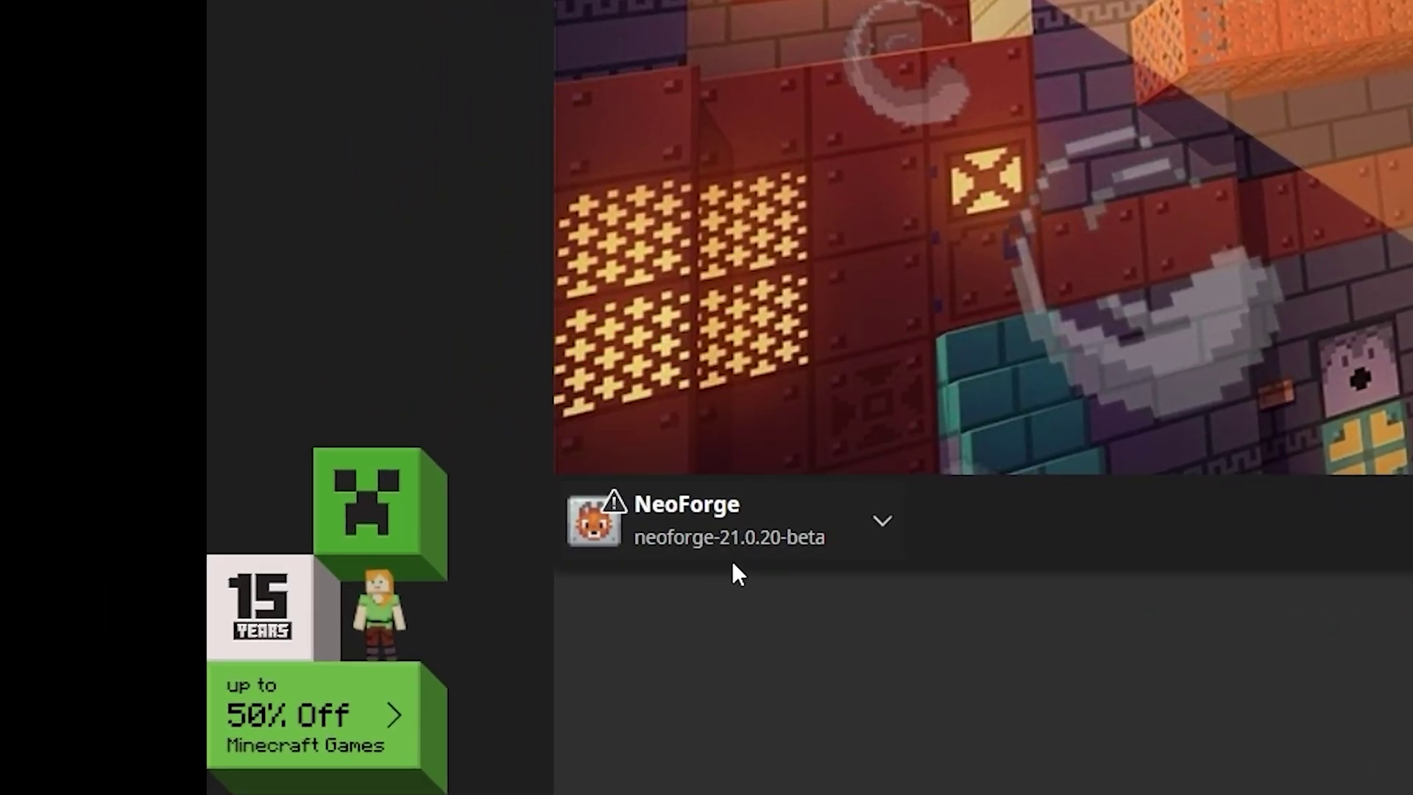
pyautogui.click(818, 528)
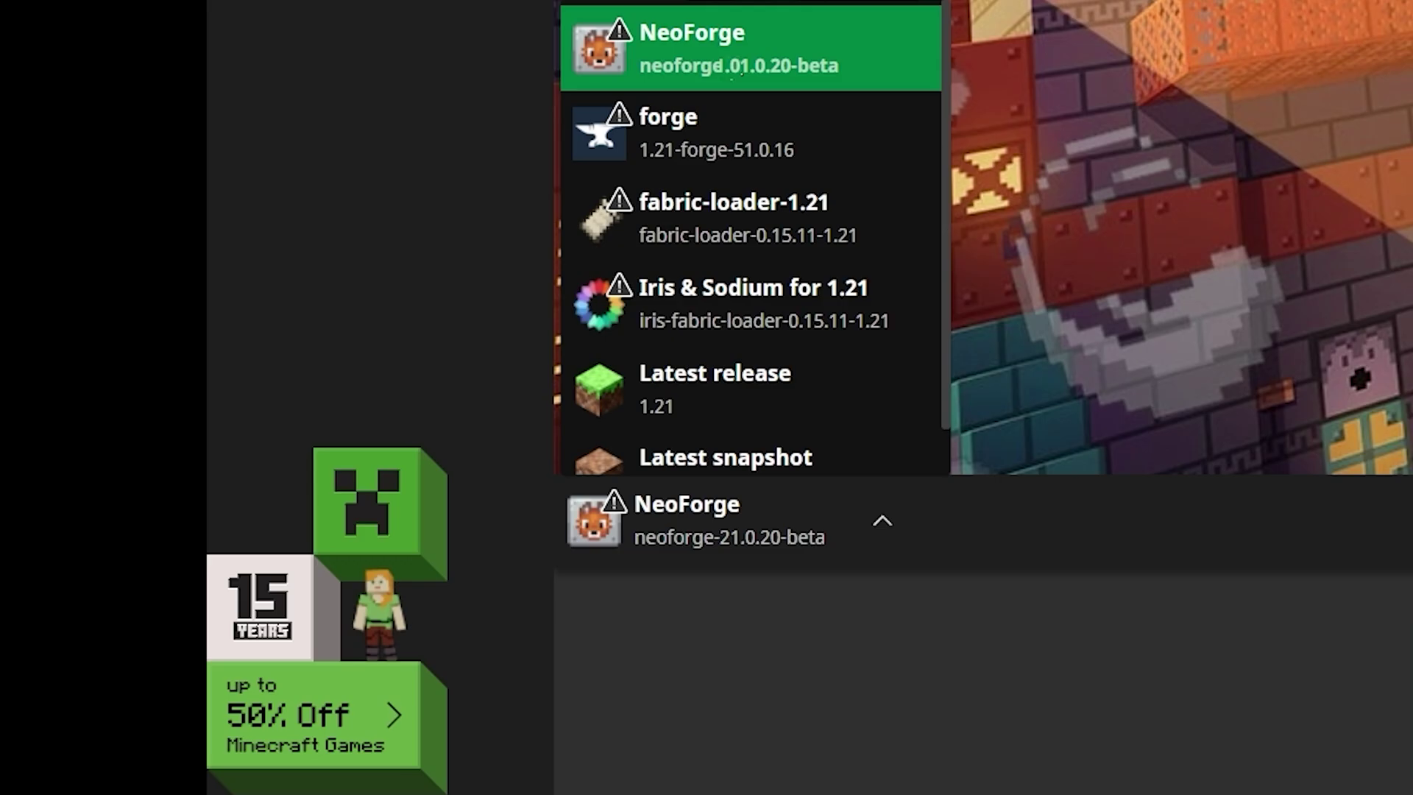
pyautogui.click(854, 526)
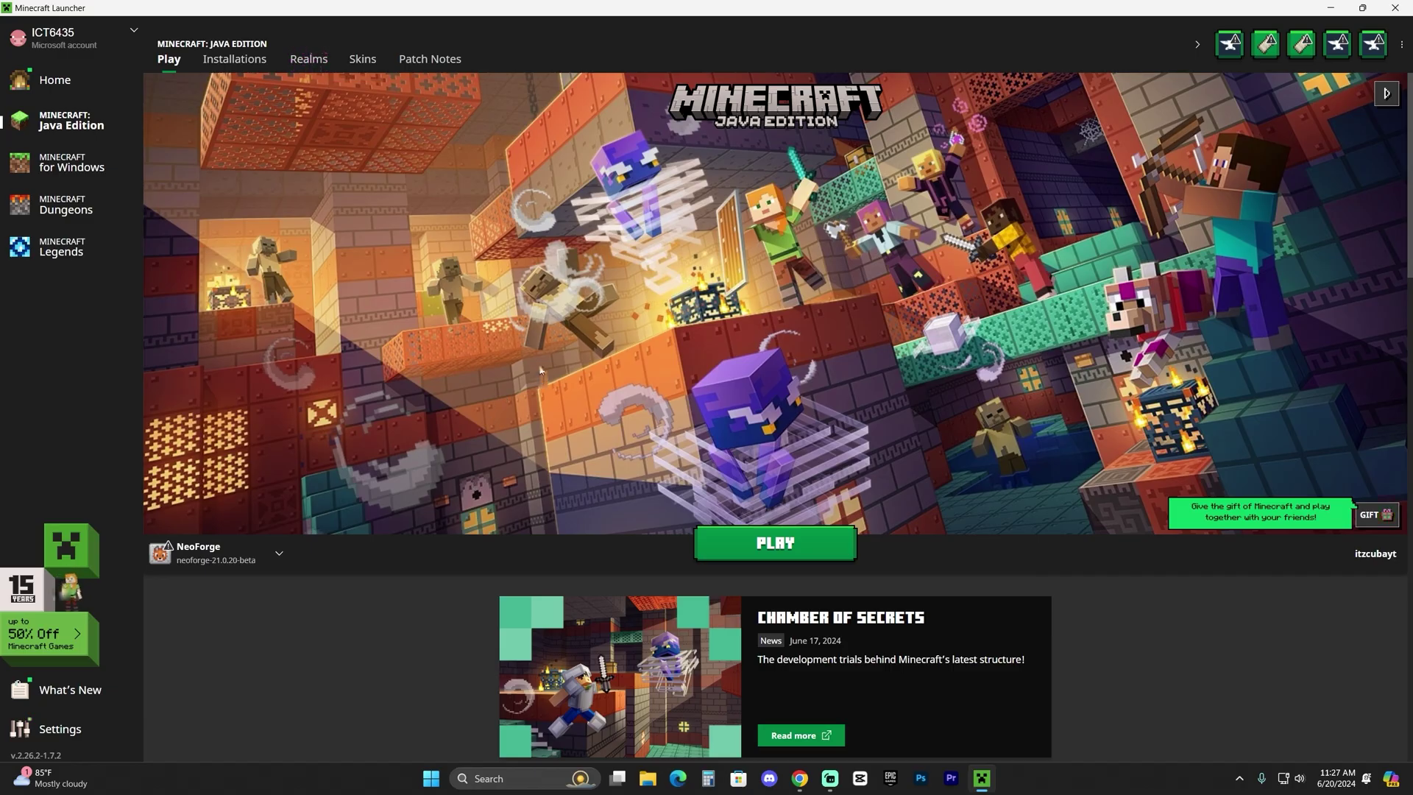
# - Display the Java Edition installations with modded versions included
pyautogui.click(225, 67)
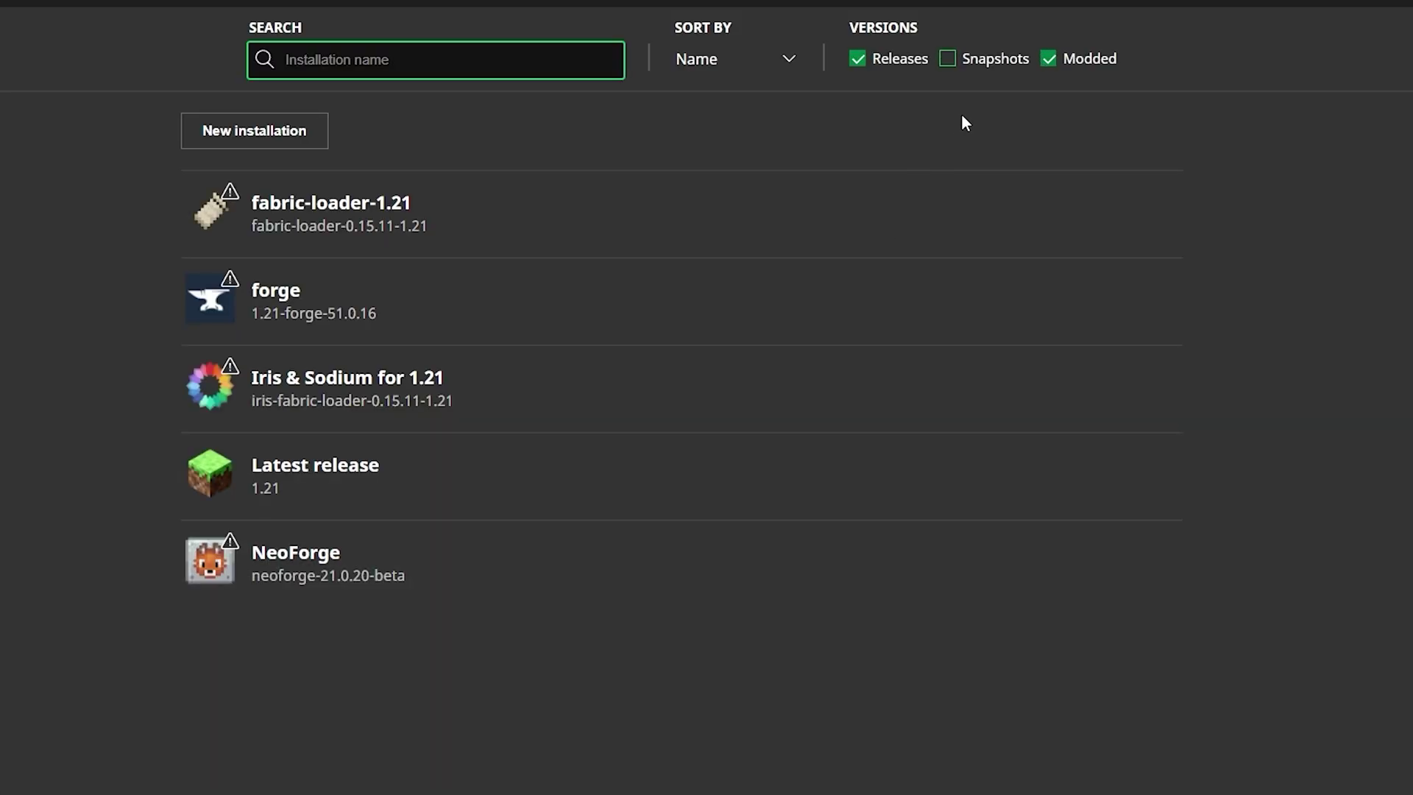
pyautogui.click(1049, 59)
pyautogui.click(1049, 59)
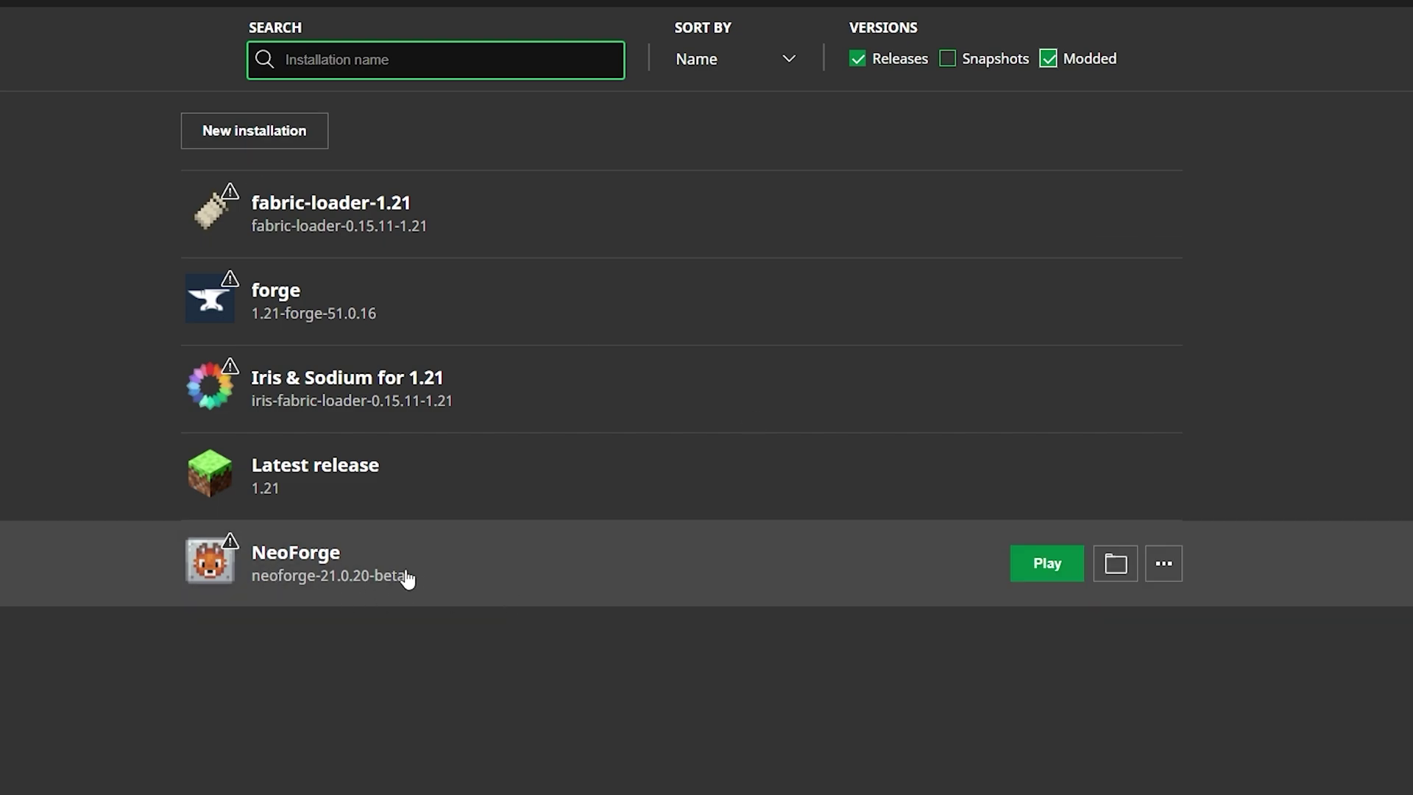
pyautogui.click(294, 133)
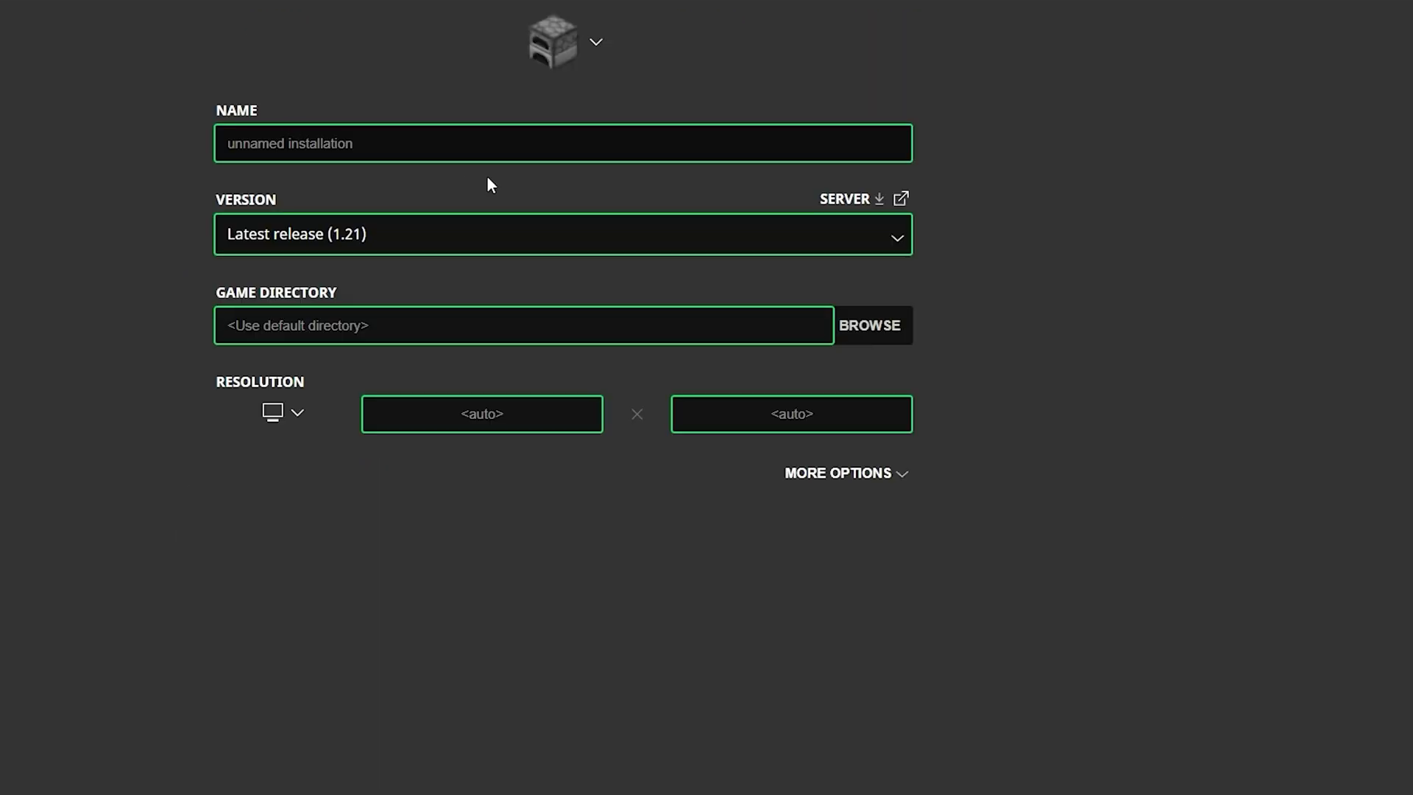
pyautogui.click(371, 234)
pyautogui.click(415, 403)
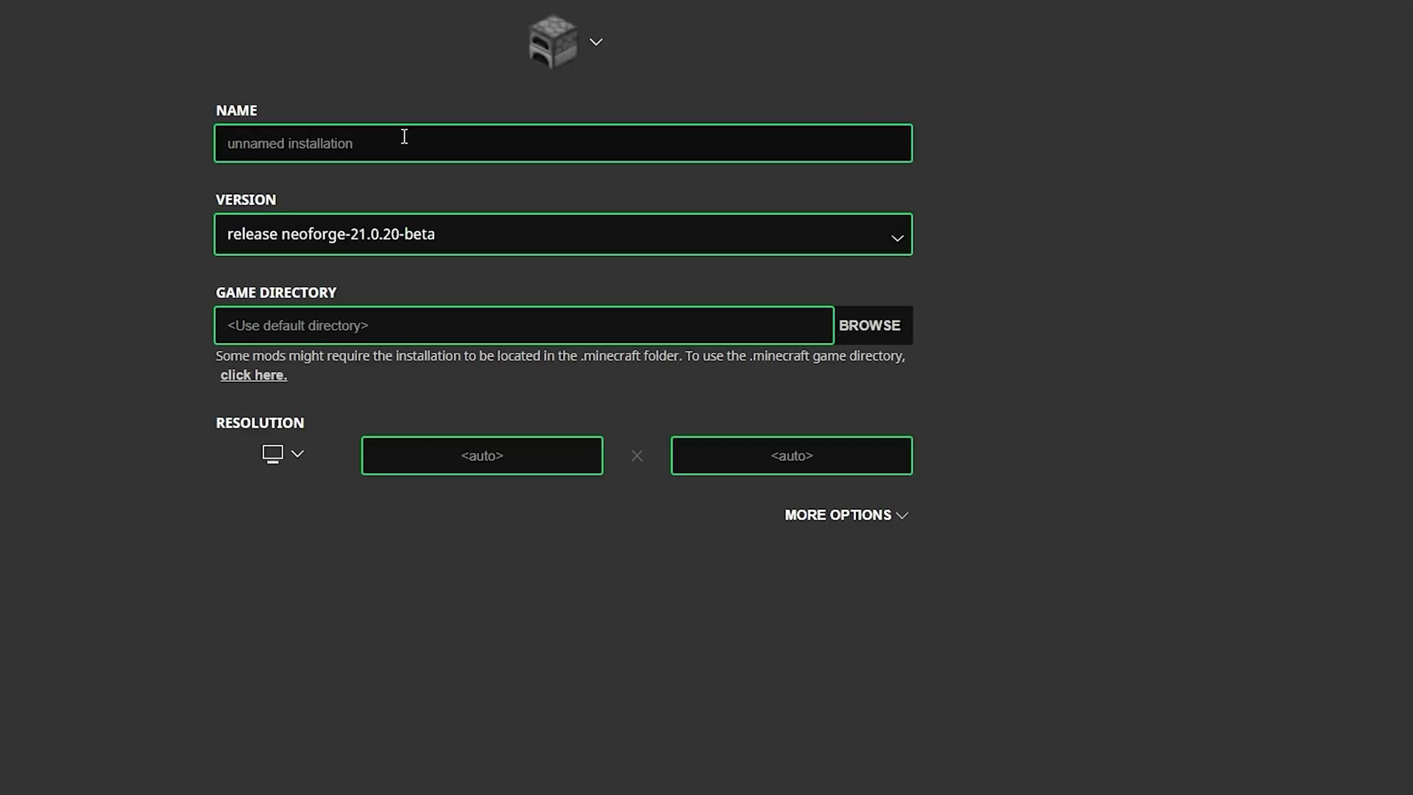
pyautogui.click(410, 136)
pyautogui.write('ape')
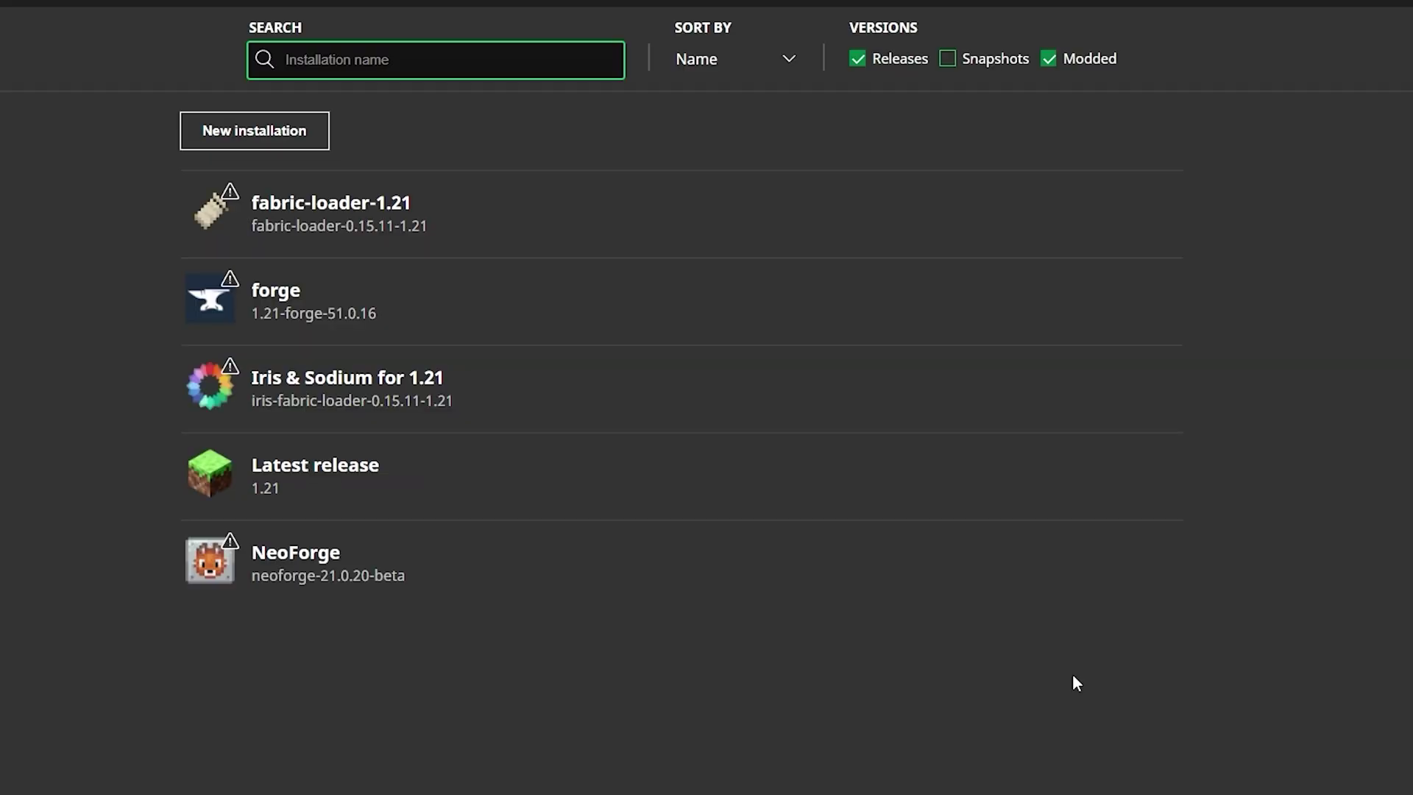
# - Open the NeoForge installation's game directory and go into its mods folder
pyautogui.moveTo(446, 589)
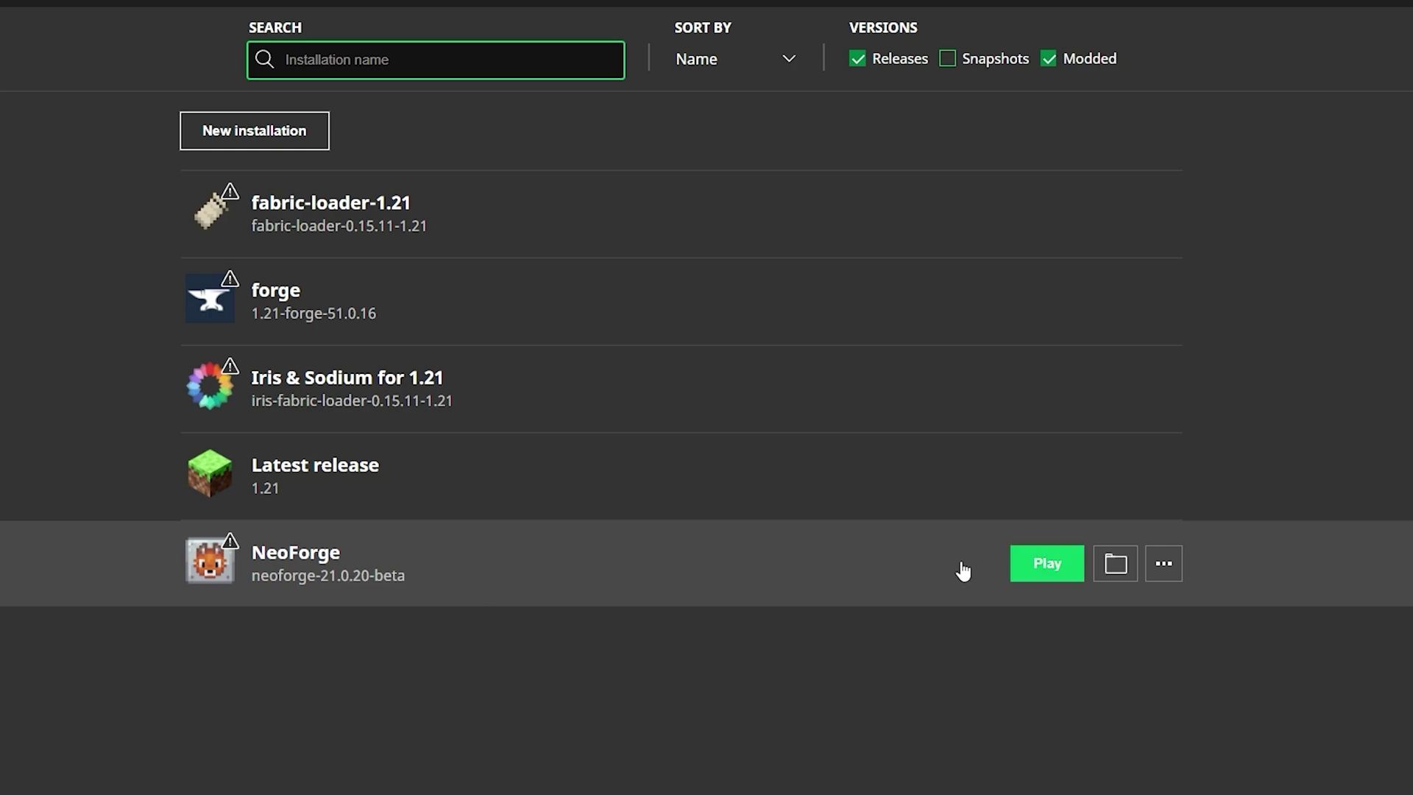
pyautogui.click(1124, 565)
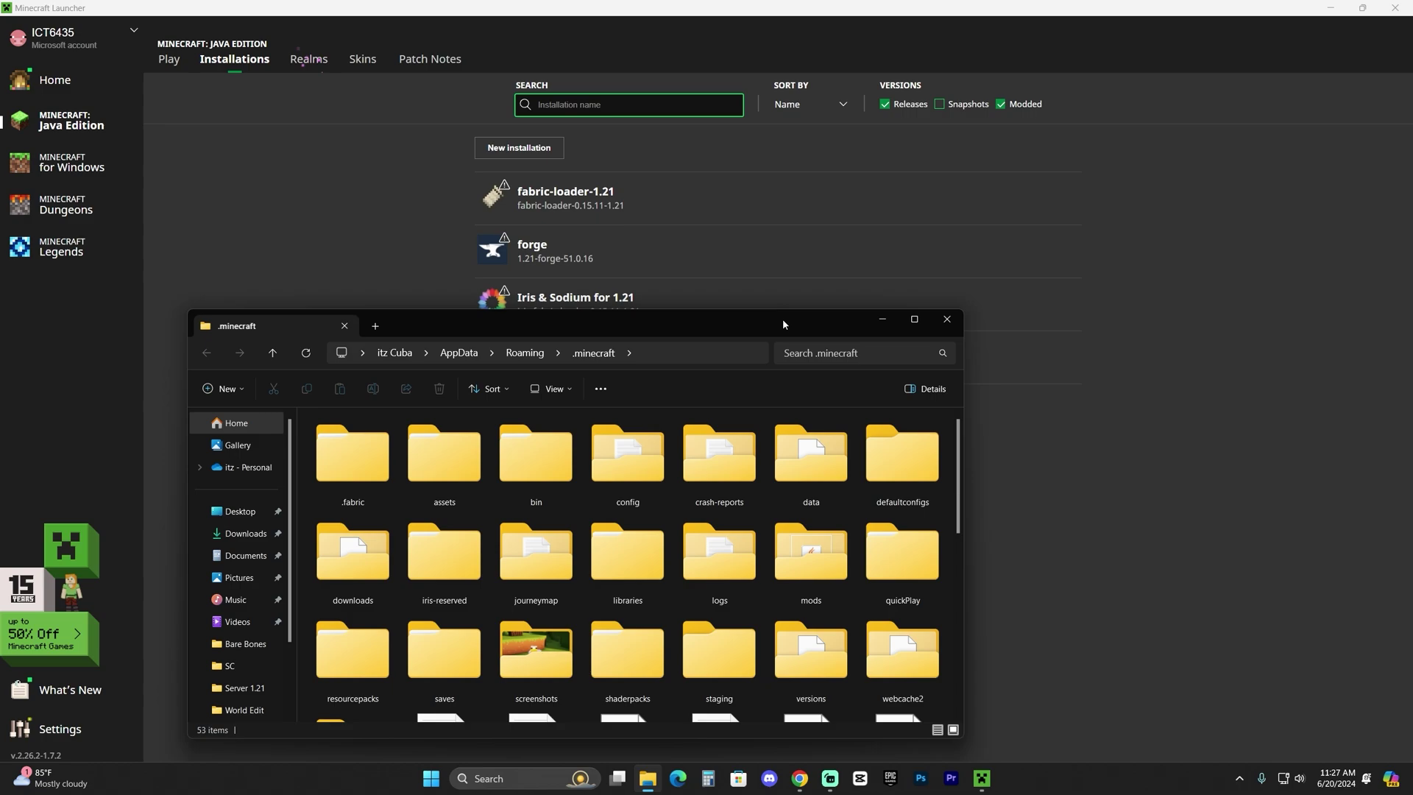
pyautogui.moveTo(783, 319); pyautogui.dragTo(941, 230)
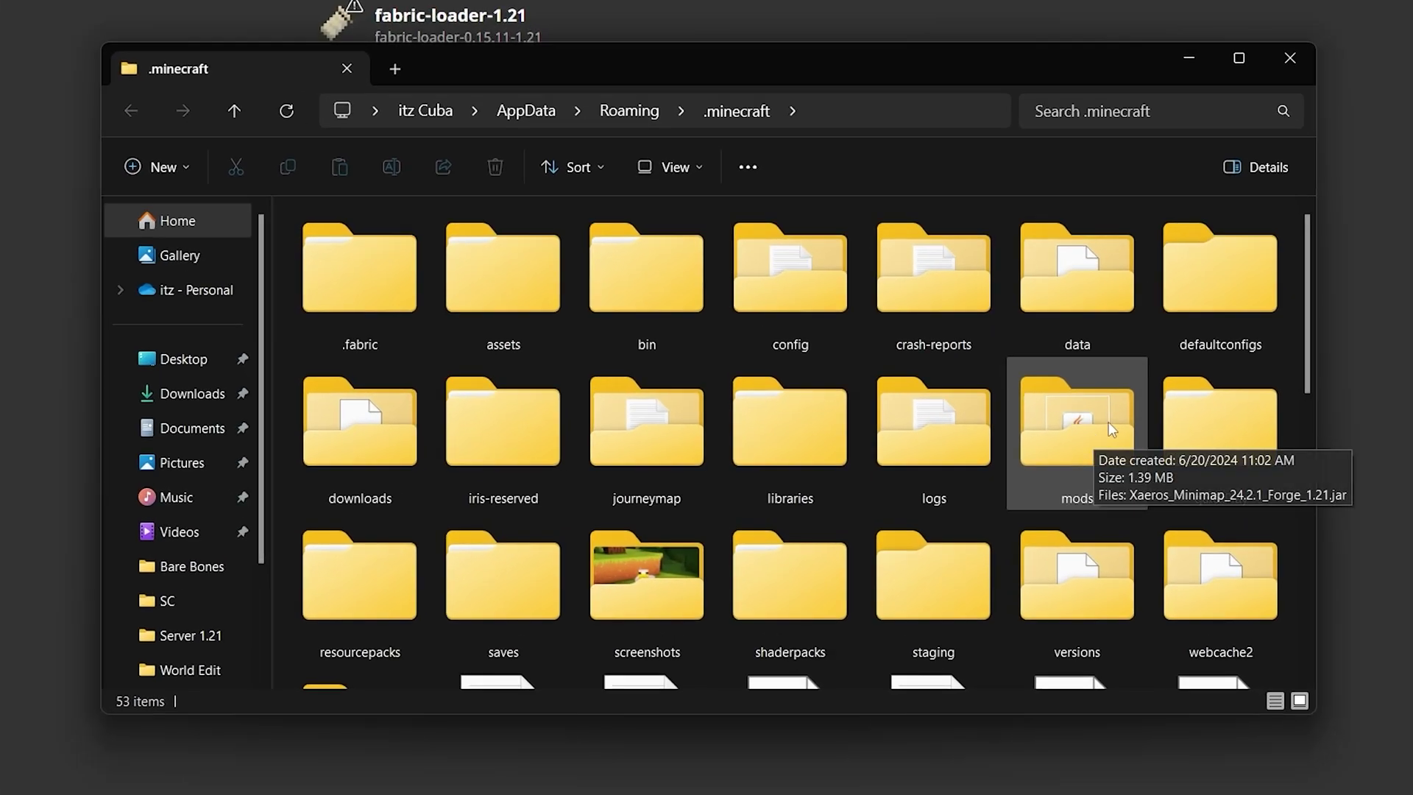
pyautogui.doubleClick(1109, 421)
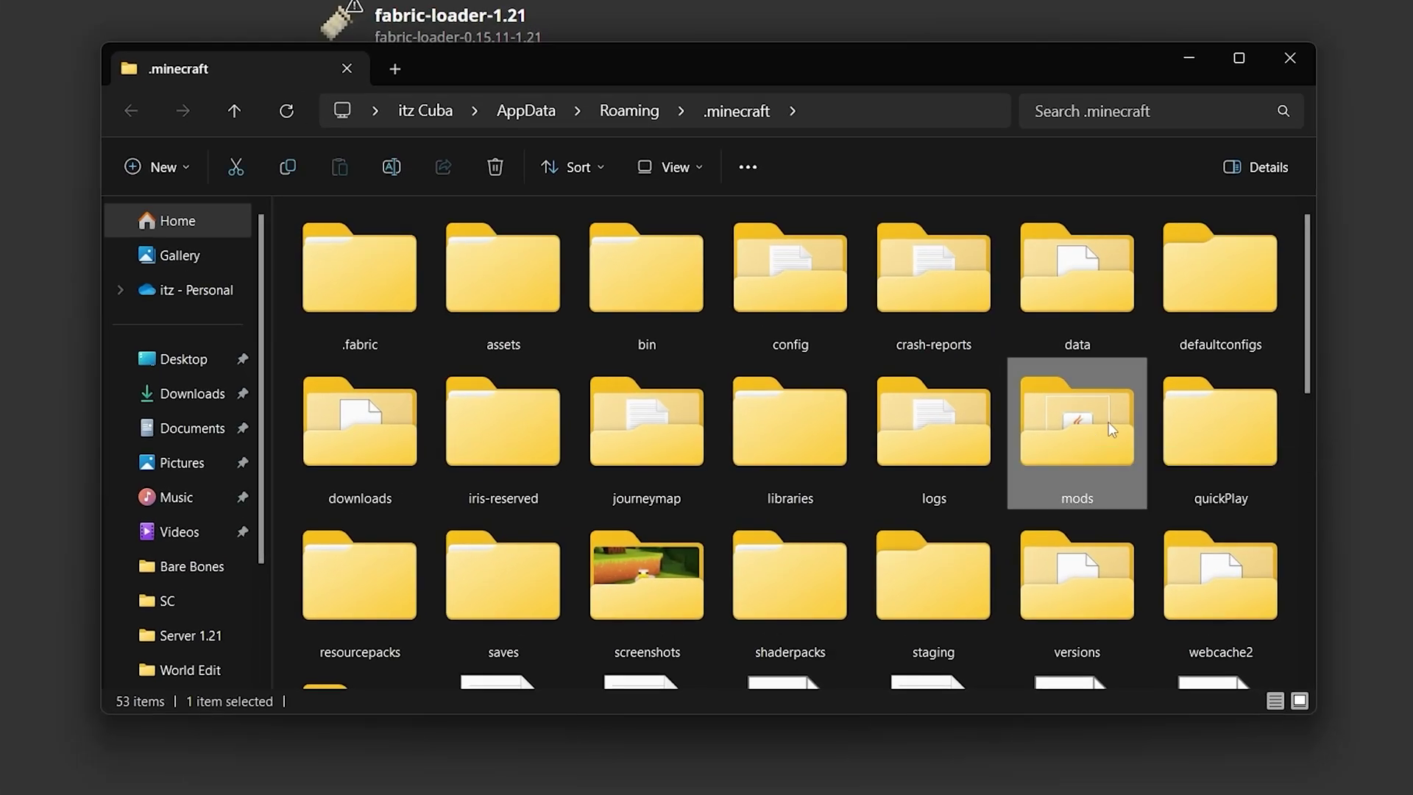
# - Delete Xaeros_Minimap_24.2.1_Forge_1.21.jar from the mods folder
pyautogui.moveTo(957, 387); pyautogui.dragTo(633, 236)
pyautogui.moveTo(1188, 419); pyautogui.dragTo(739, 299)
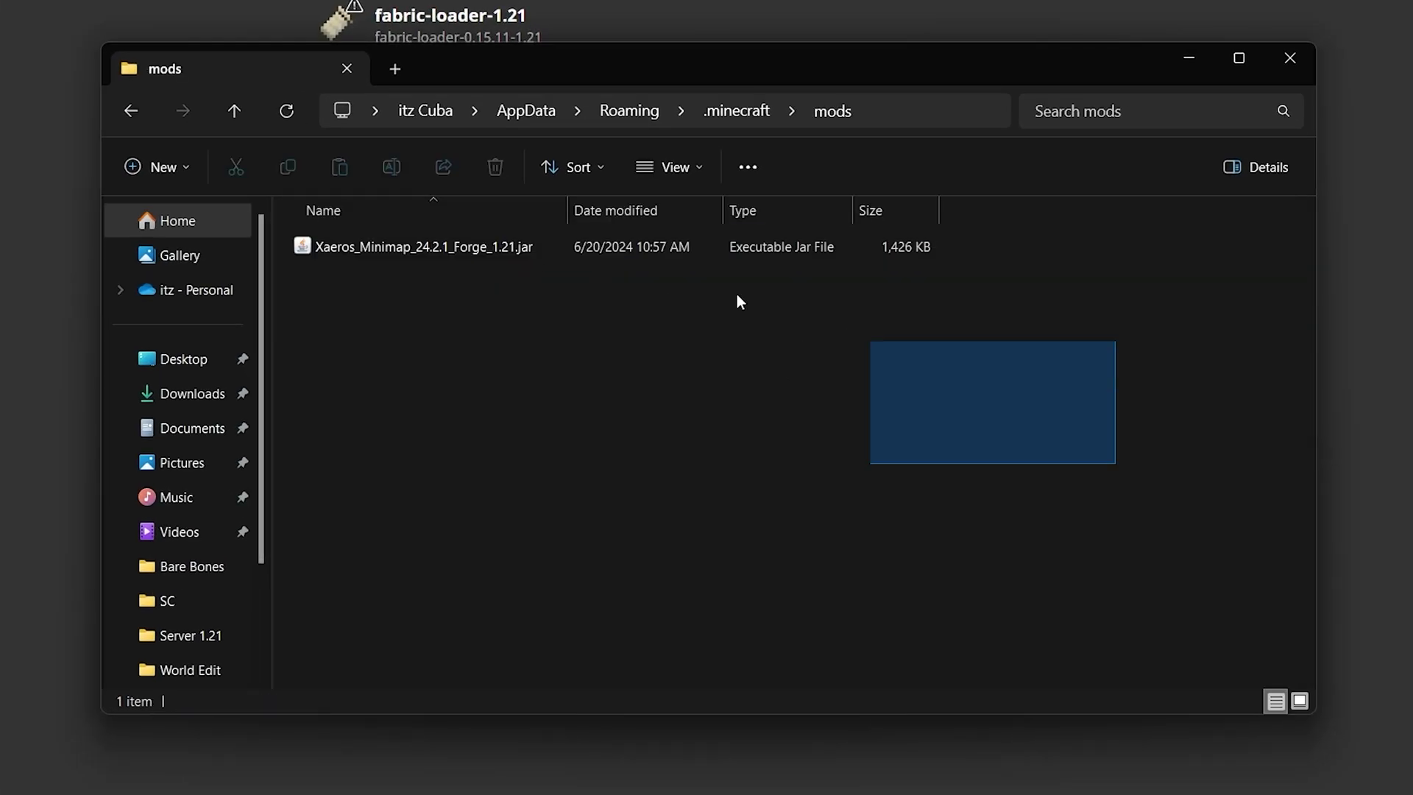
pyautogui.click(527, 244)
pyautogui.press('Delete')
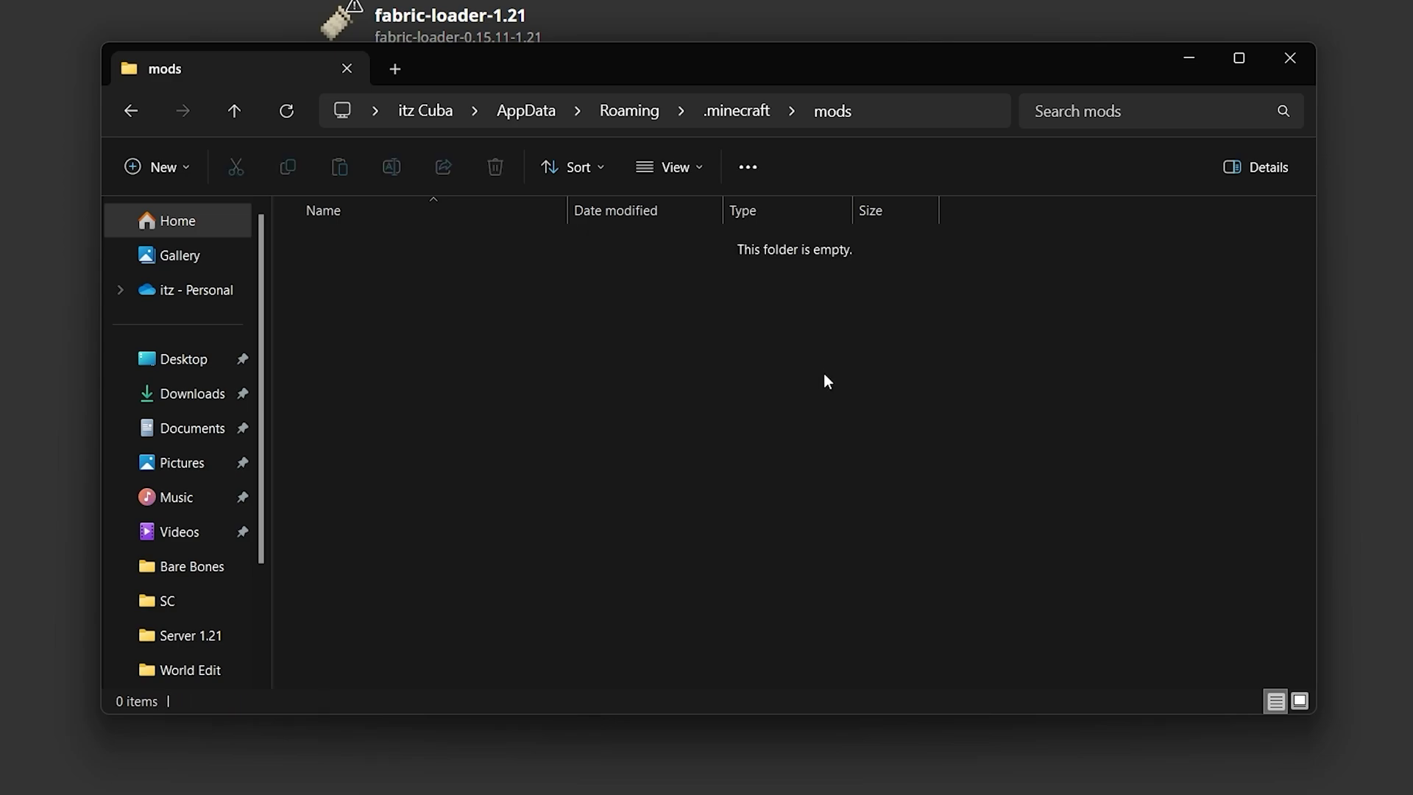
# - Switch to the browser's Xaero's Minimap guide, follow its download link and download v24.2.1 for NeoForge 1.21
pyautogui.moveTo(943, 391); pyautogui.dragTo(505, 303)
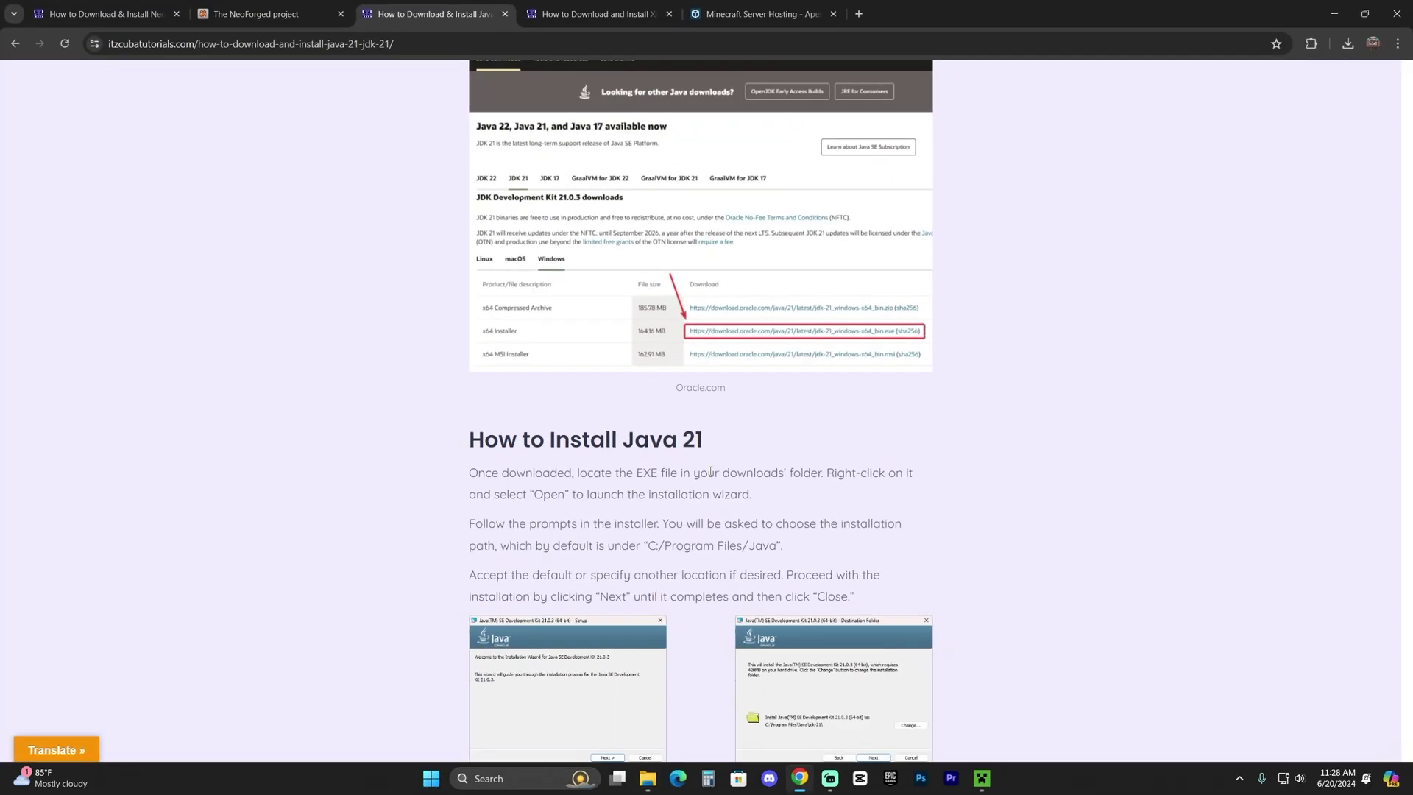
pyautogui.hotkey('ctrl', 'Tab')
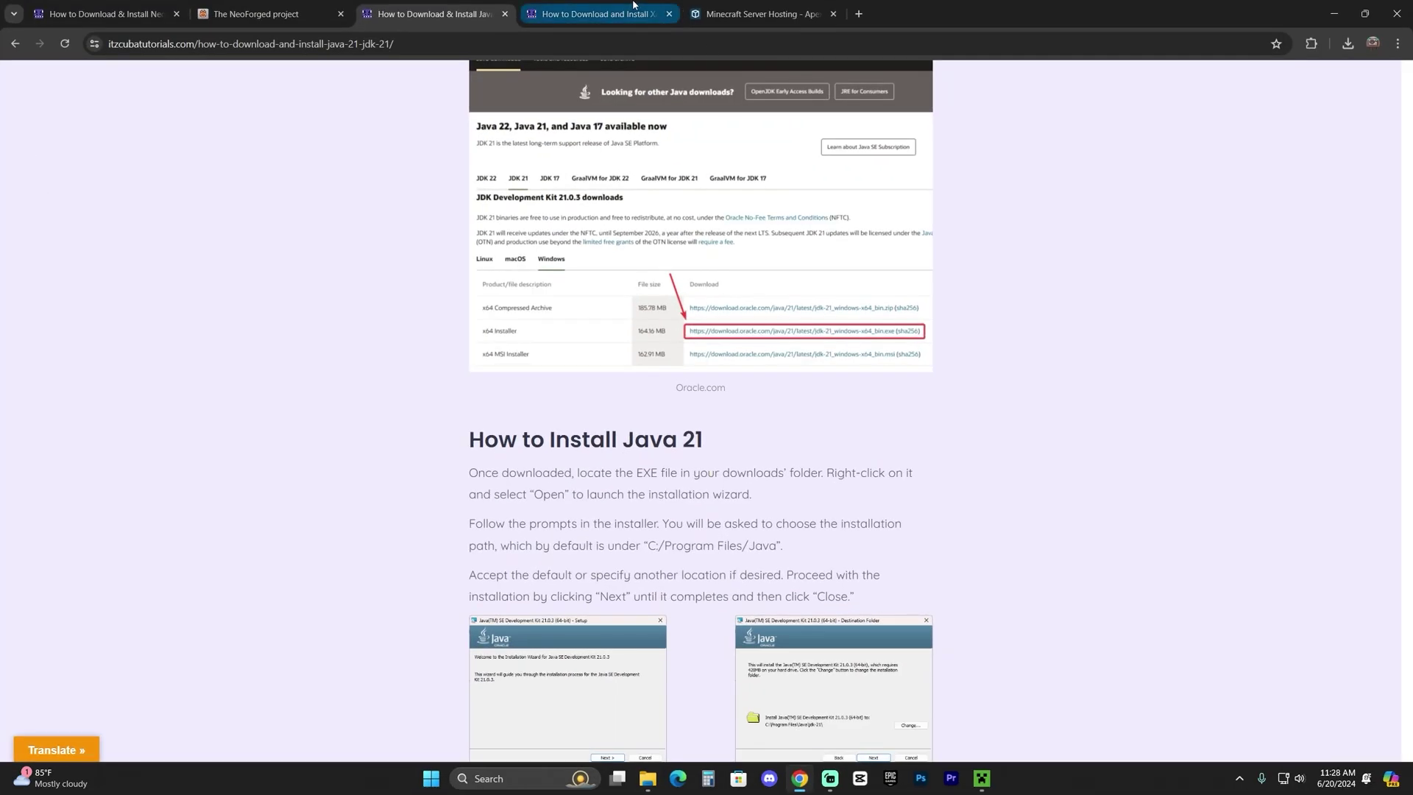
pyautogui.scroll(10, 790, 334)
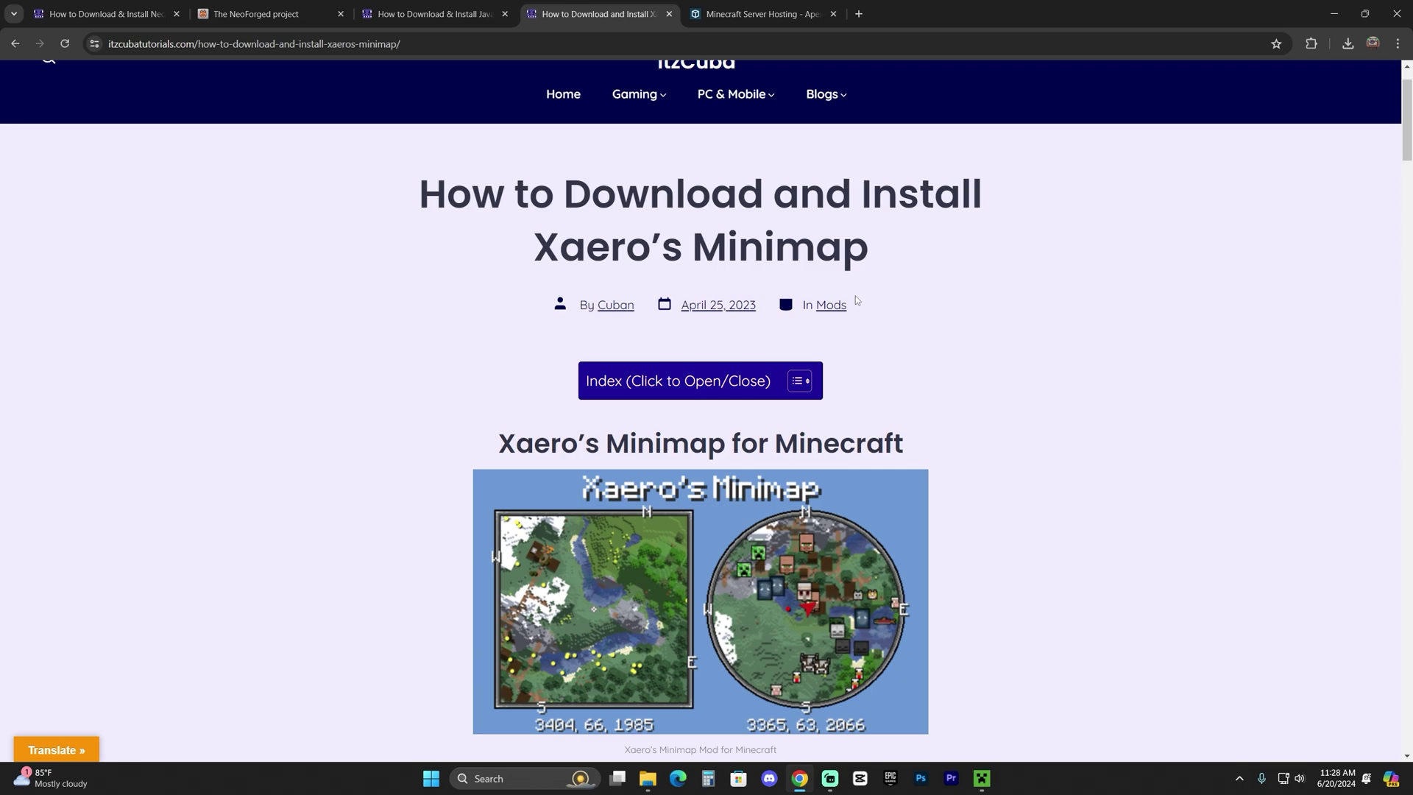
pyautogui.scroll(-10, 892, 305)
pyautogui.scroll(3, 894, 354)
pyautogui.scroll(-3, 957, 357)
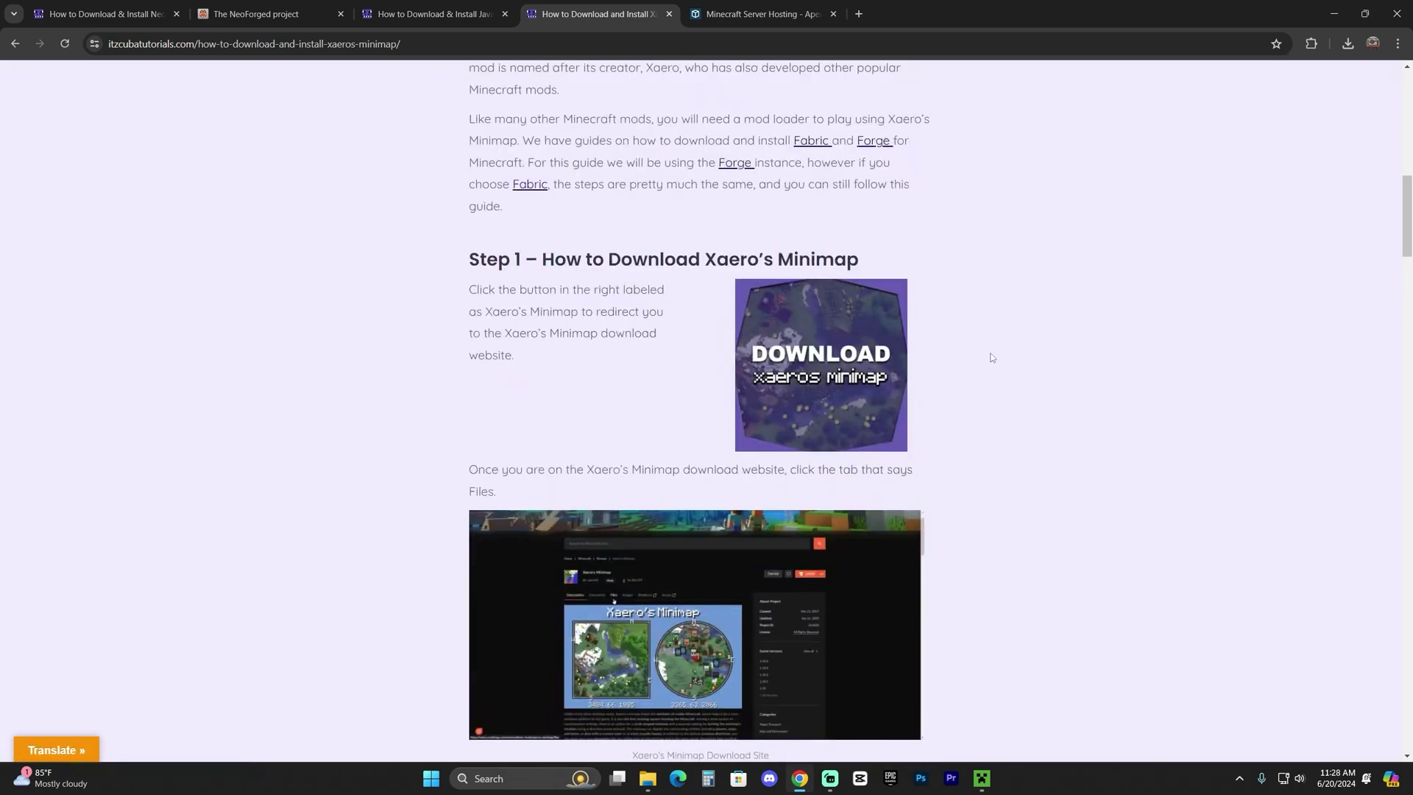
pyautogui.click(830, 337)
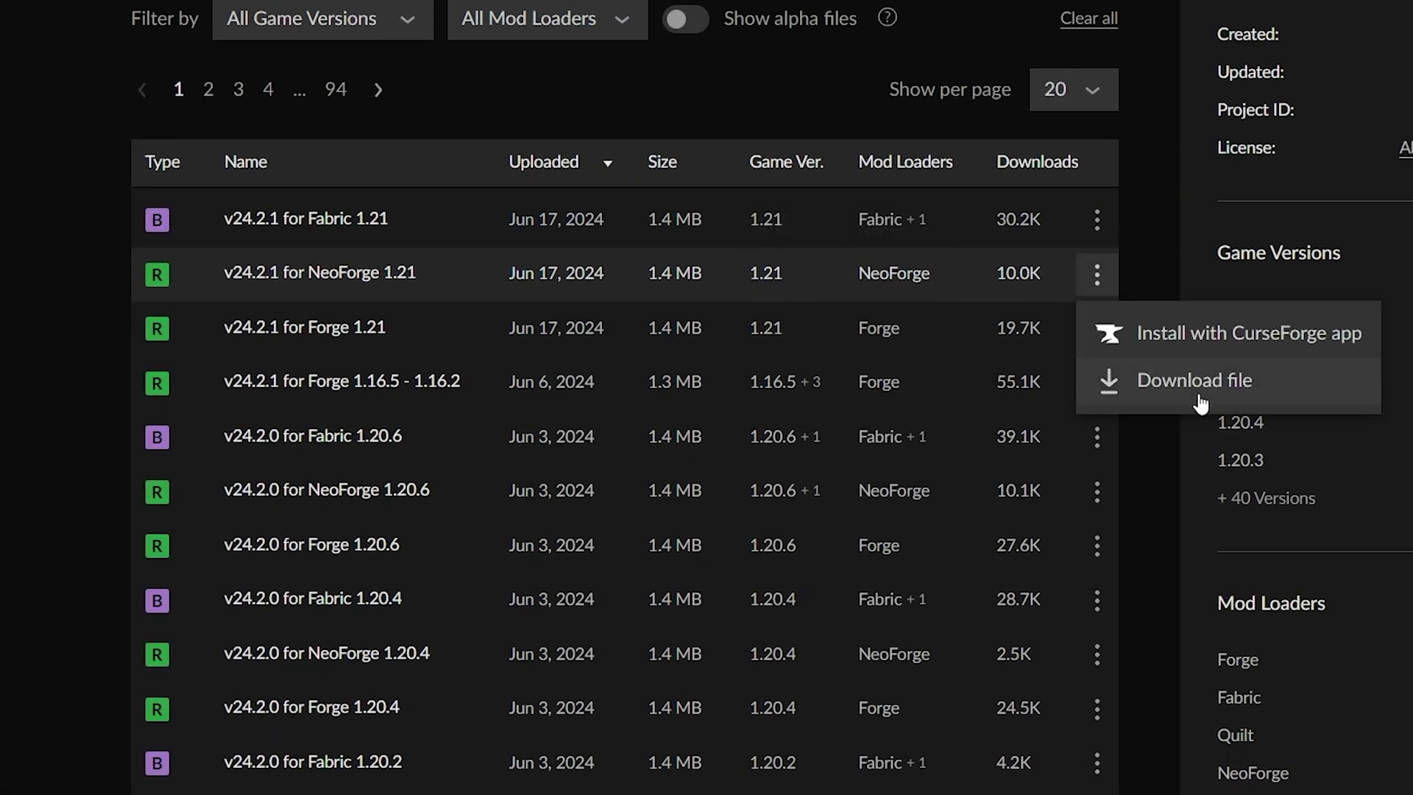
pyautogui.click(1200, 394)
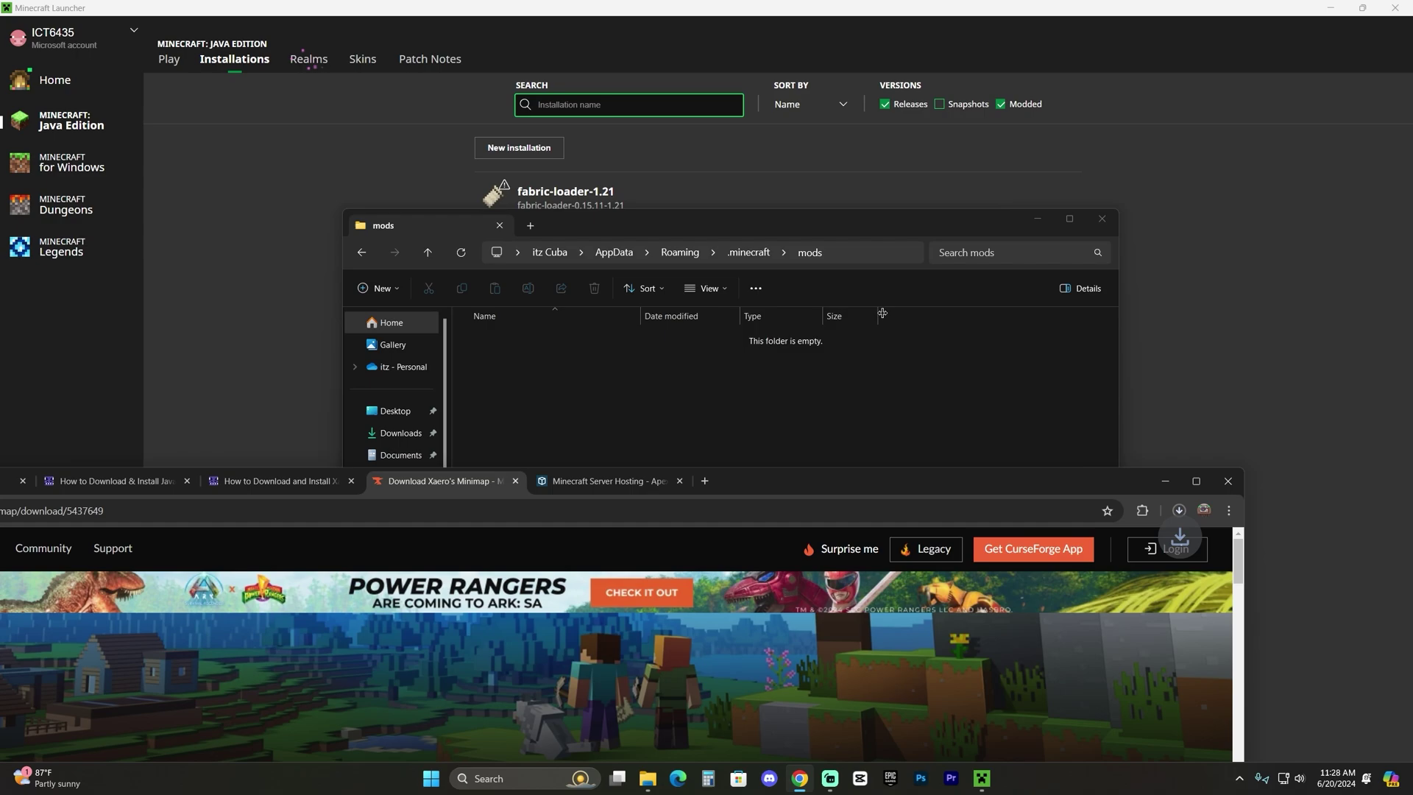
# - Put the downloaded Xaeros_Minimap_24.2.1_NeoForge_1.21.jar into the mods folder and close the folder window
pyautogui.moveTo(1047, 479); pyautogui.dragTo(1073, 509)
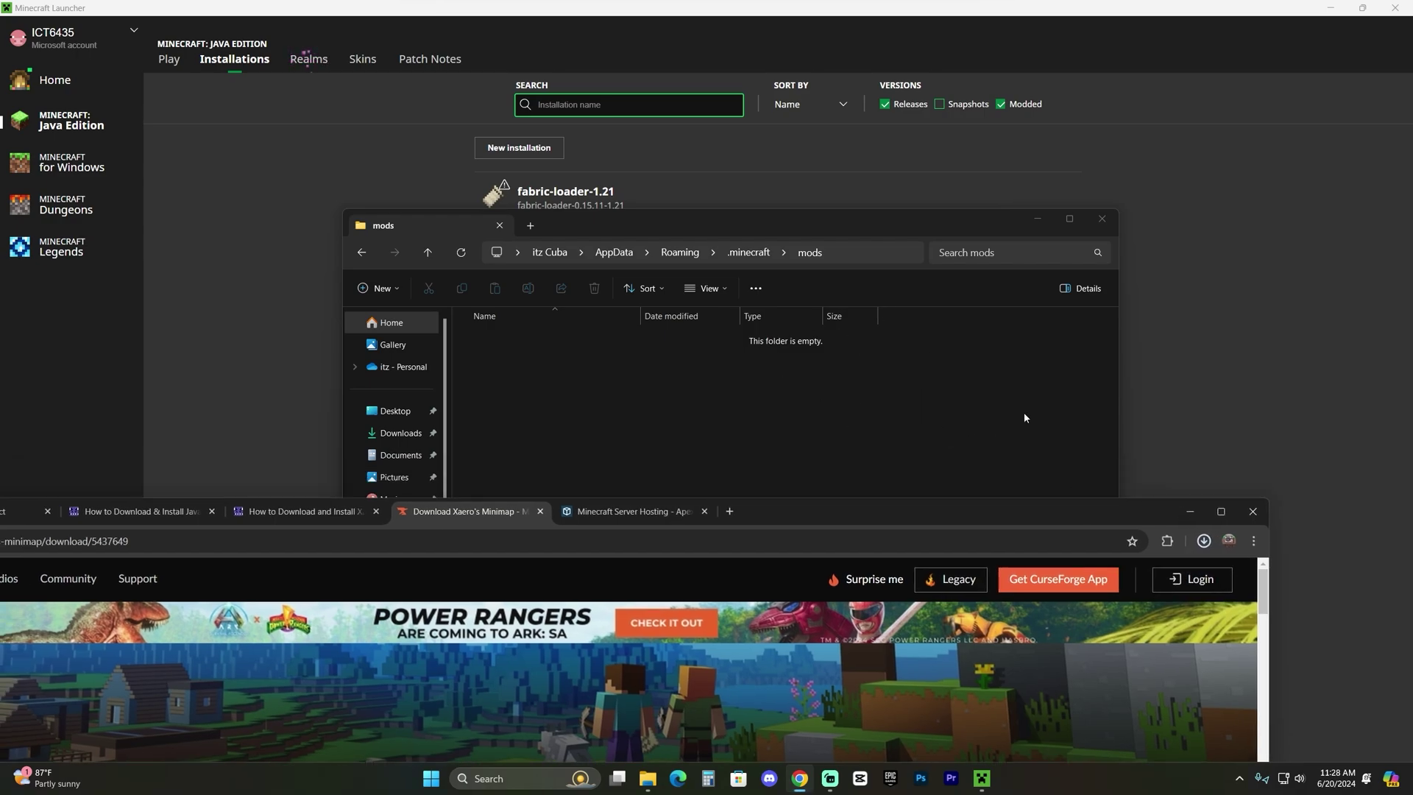
pyautogui.click(1205, 542)
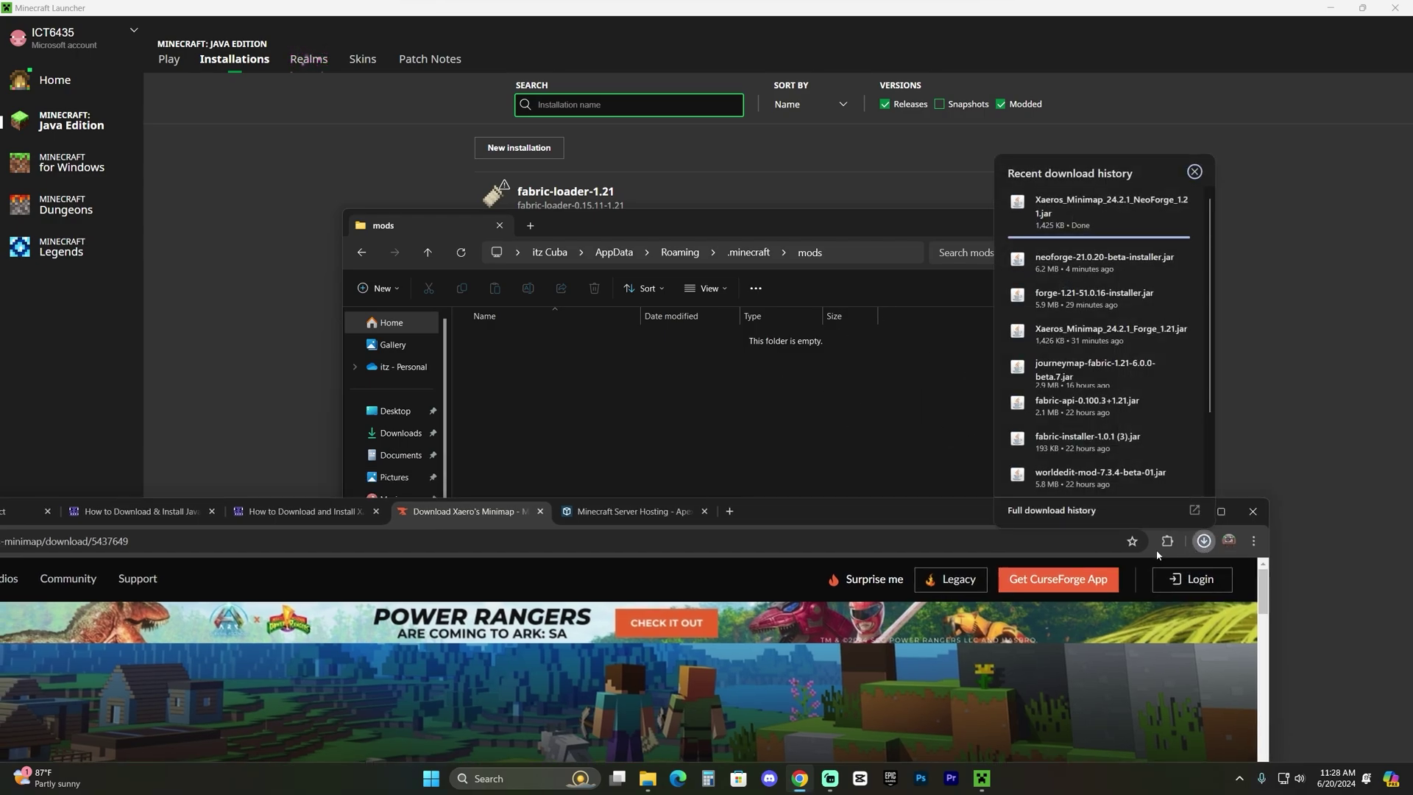
pyautogui.moveTo(1090, 214); pyautogui.dragTo(845, 409)
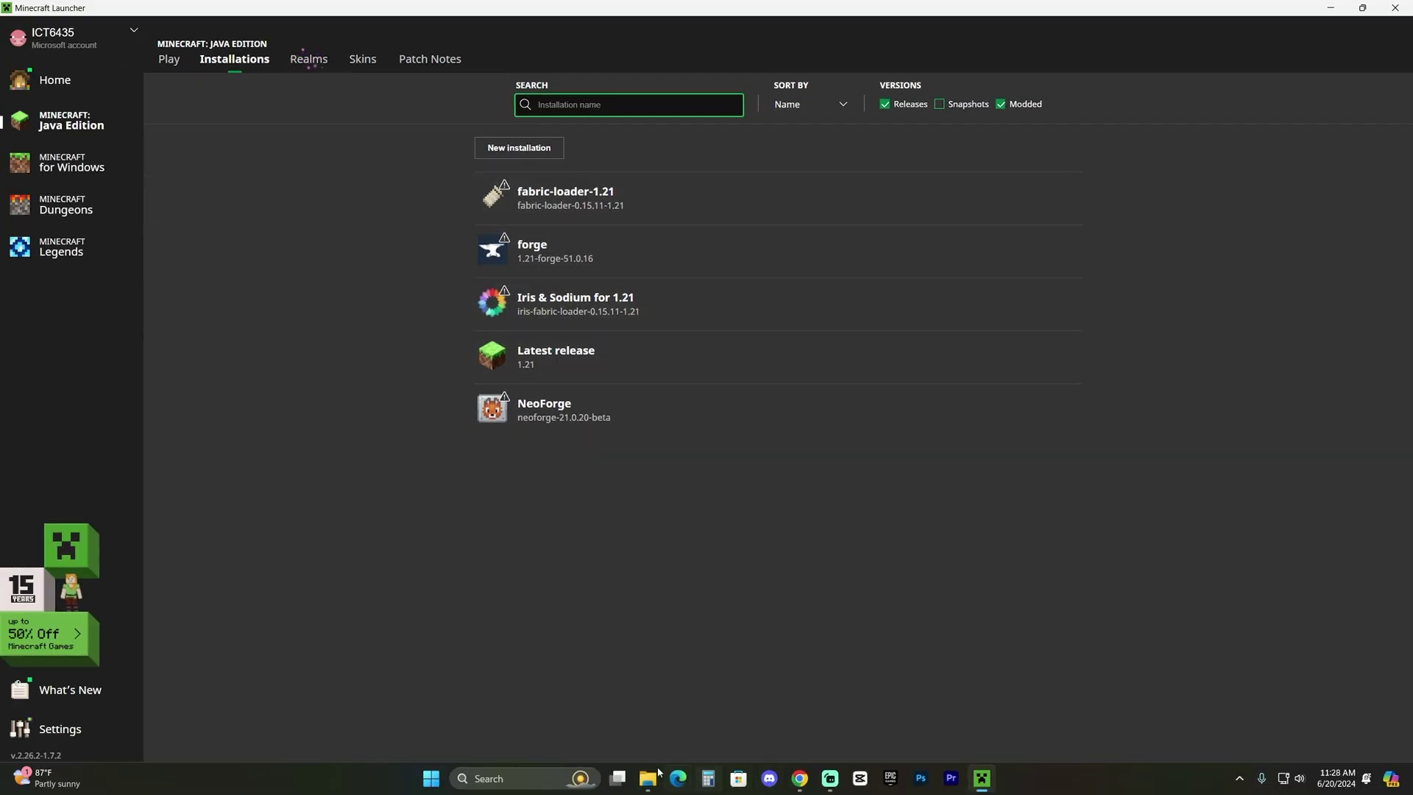
pyautogui.click(657, 775)
pyautogui.click(1102, 223)
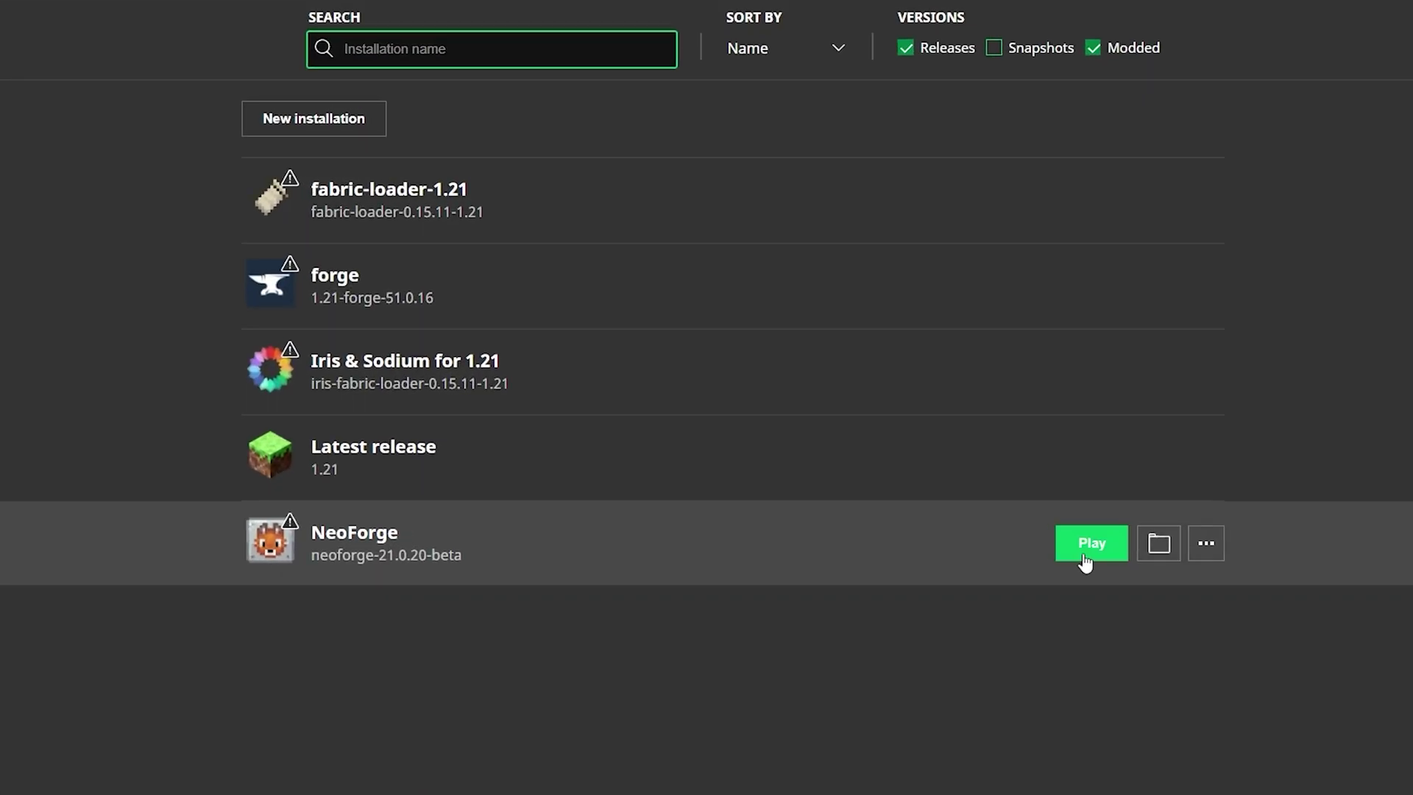
# - Launch the NeoForge installation, accepting the modified-installation risks and turning off further warnings for it
pyautogui.click(1000, 407)
pyautogui.click(734, 549)
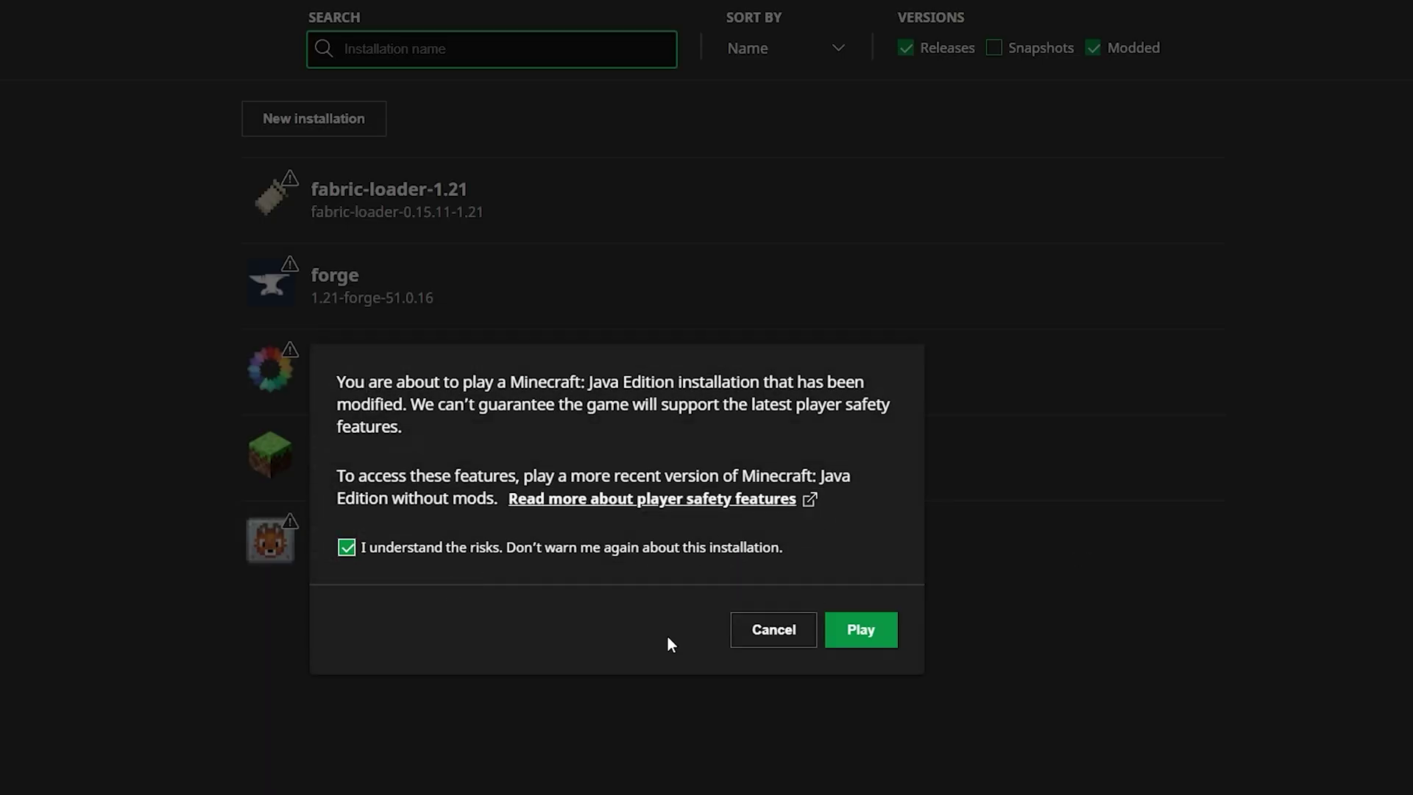
pyautogui.click(832, 638)
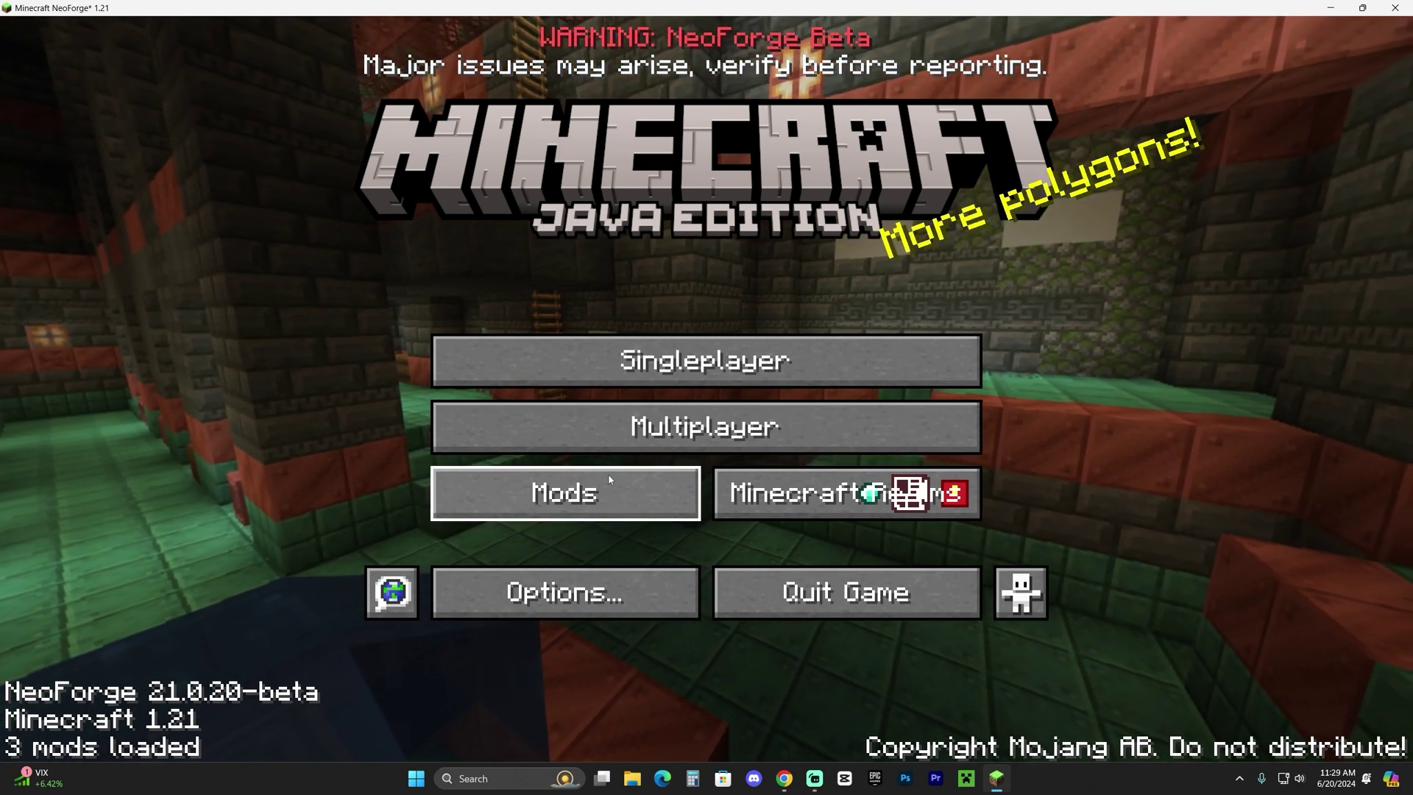
# - Check the Xaero's Minimap entry in the game's mod list and return to the title screen
pyautogui.click(595, 487)
pyautogui.click(280, 243)
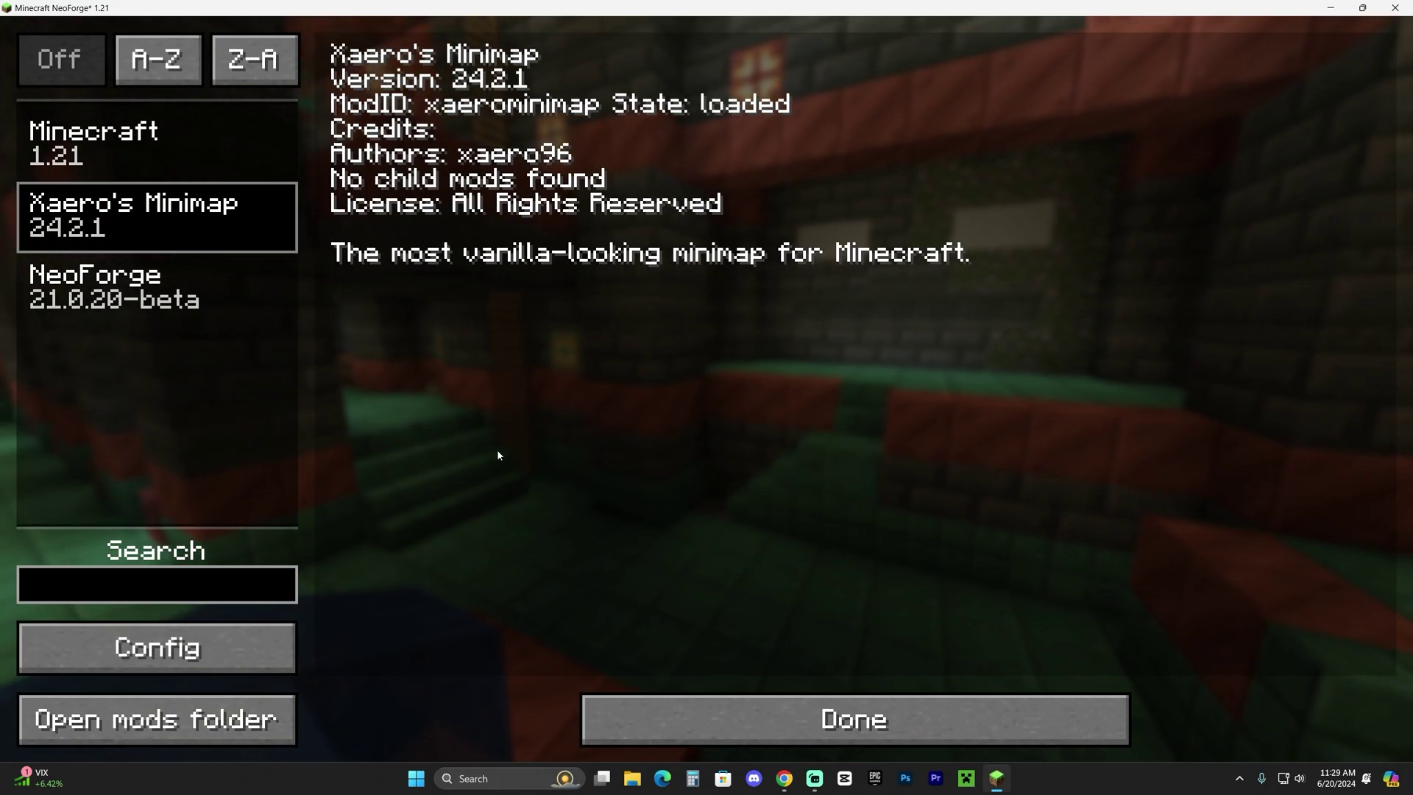
pyautogui.click(859, 725)
# - Load the most recently played Apex Hosting singleplayer world and walk around to test the minimap
pyautogui.click(784, 364)
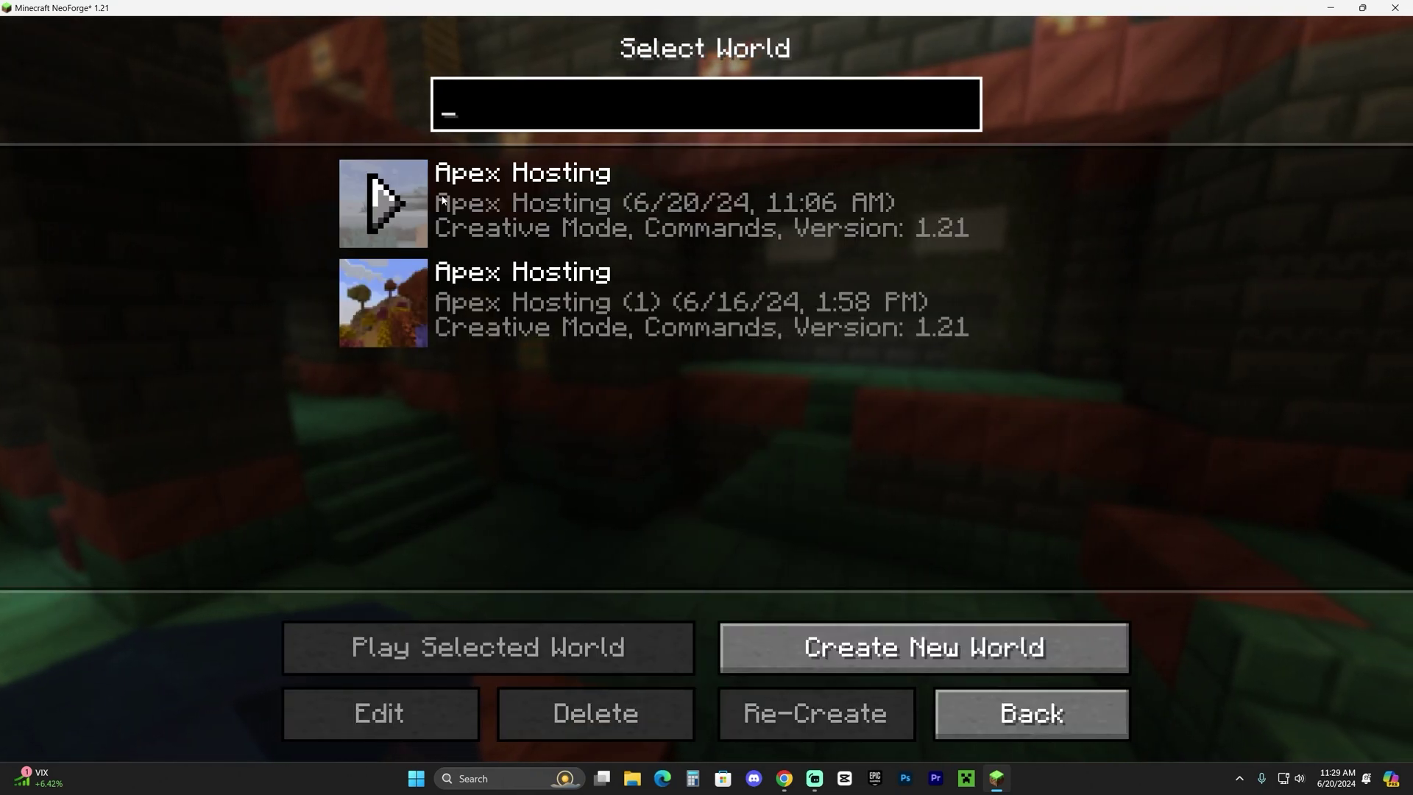
pyautogui.click(382, 203)
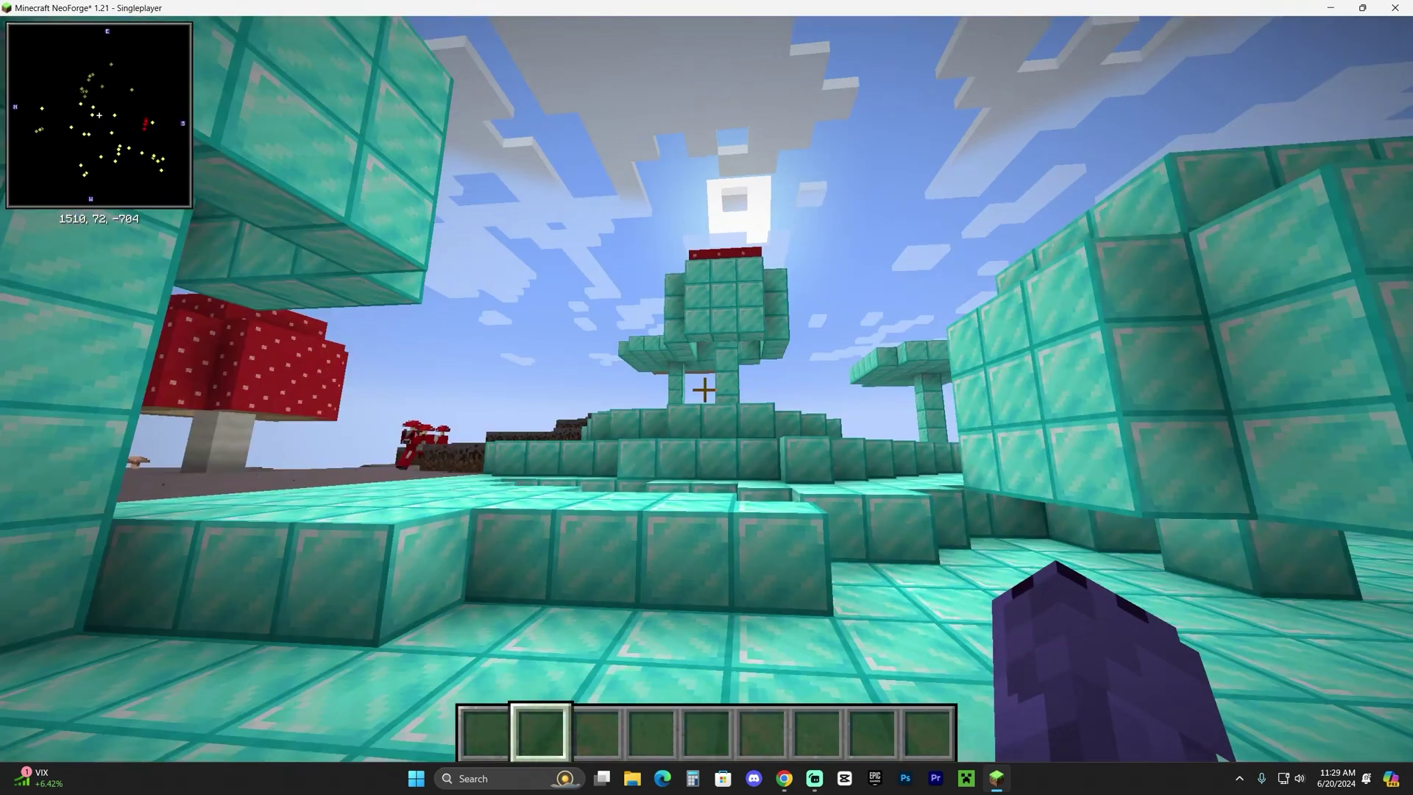
pyautogui.press('w')
pyautogui.press('space')
pyautogui.press('w')
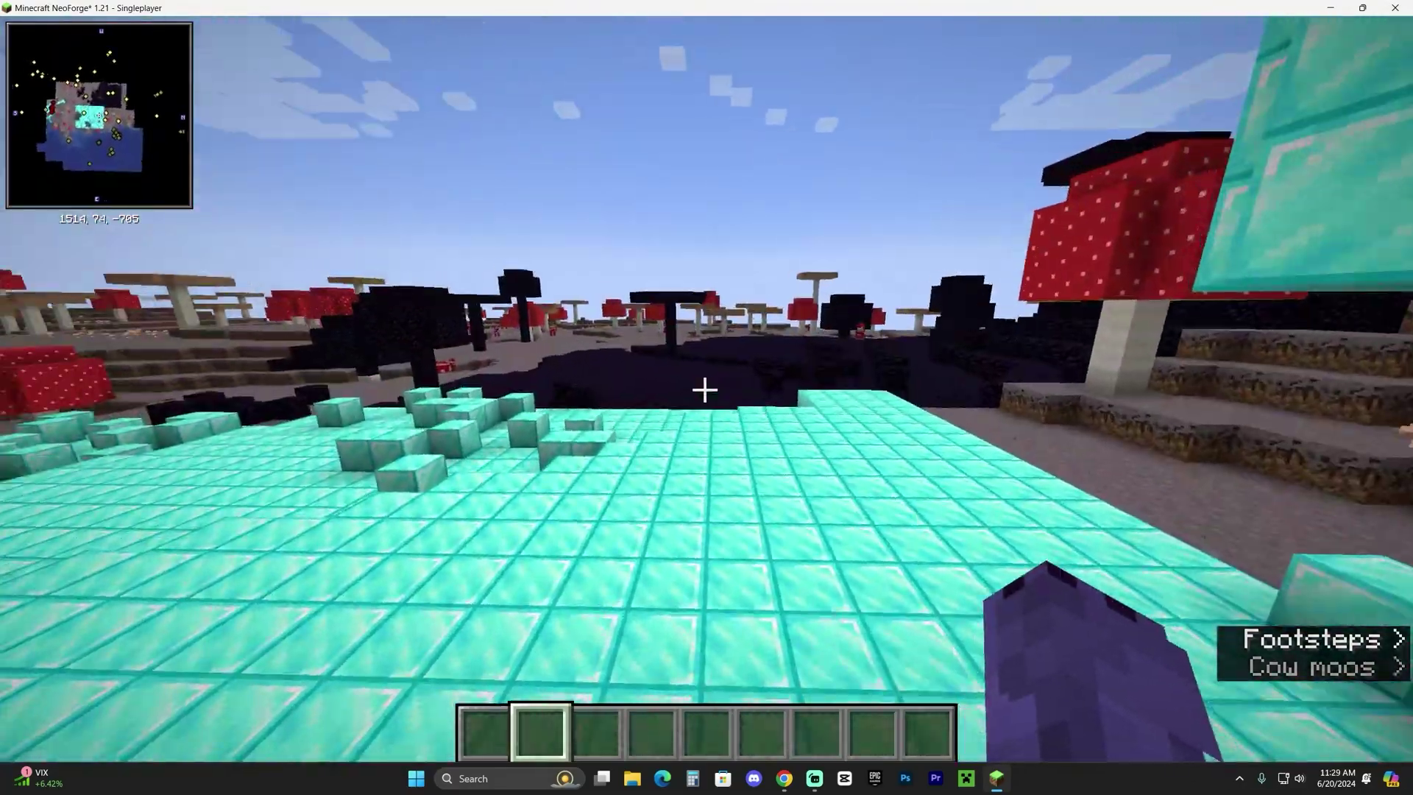
pyautogui.press('w')
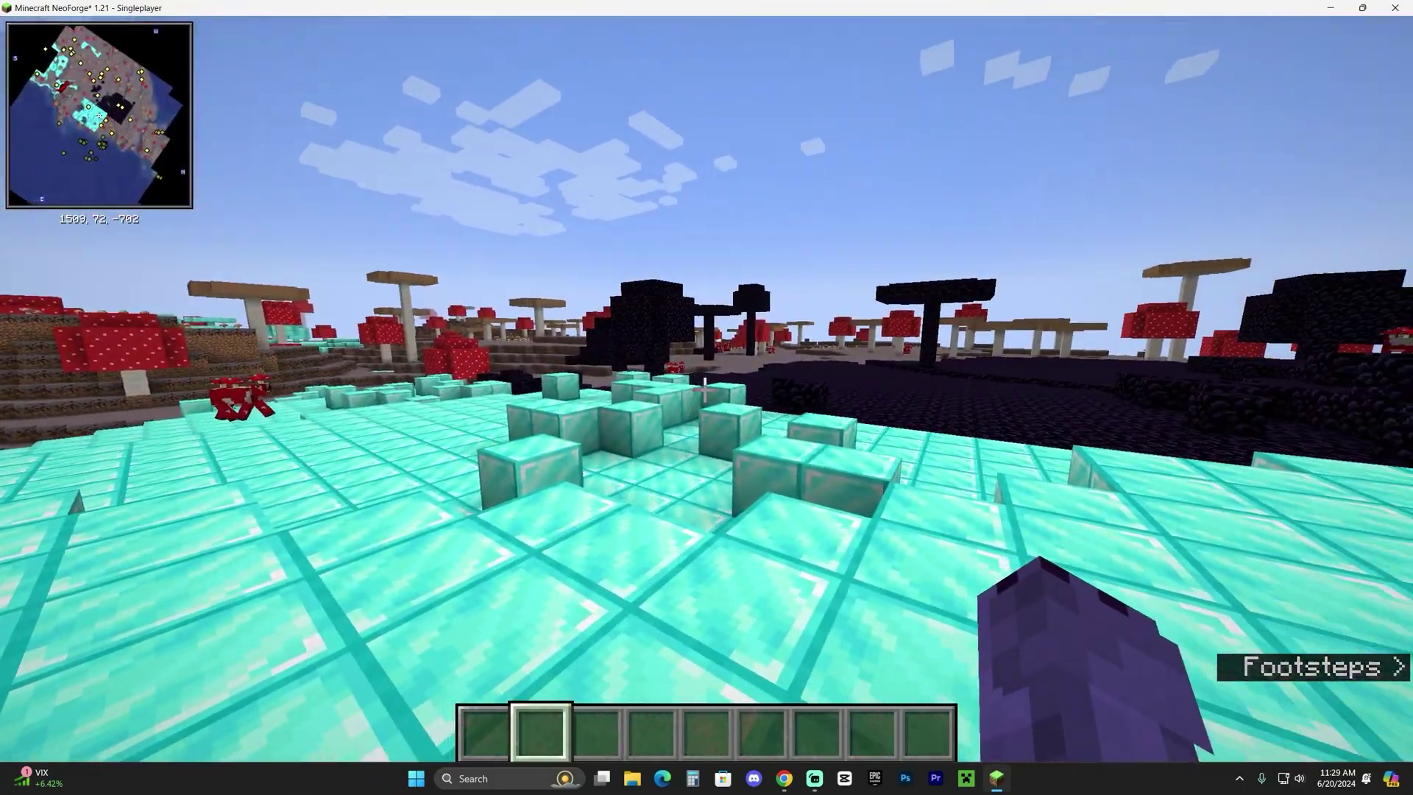
pyautogui.press('w')
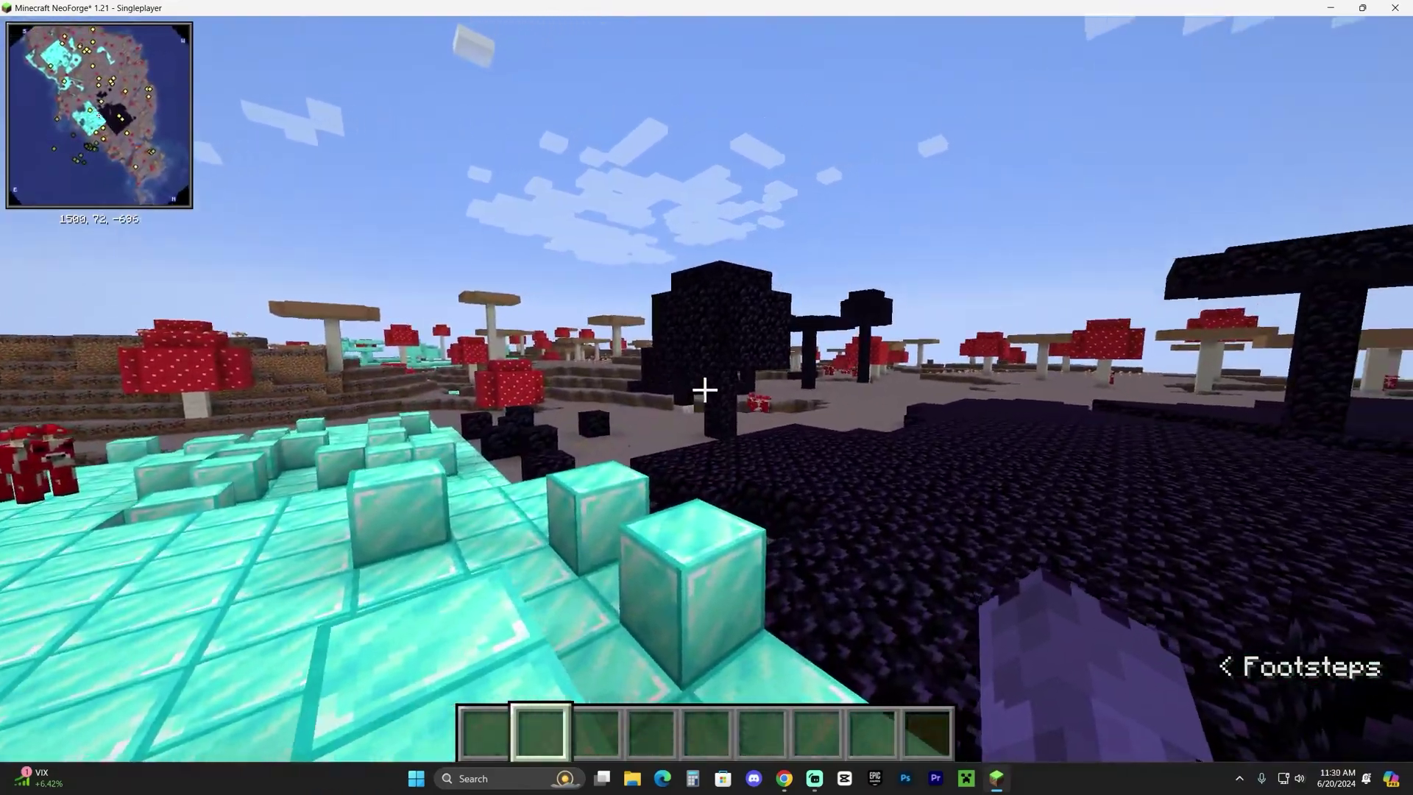
# - Switch to the front-facing third-person view and move the character across the diamond blocks to watch the minimap
pyautogui.press('F5')
pyautogui.press('F5')
pyautogui.press('w')
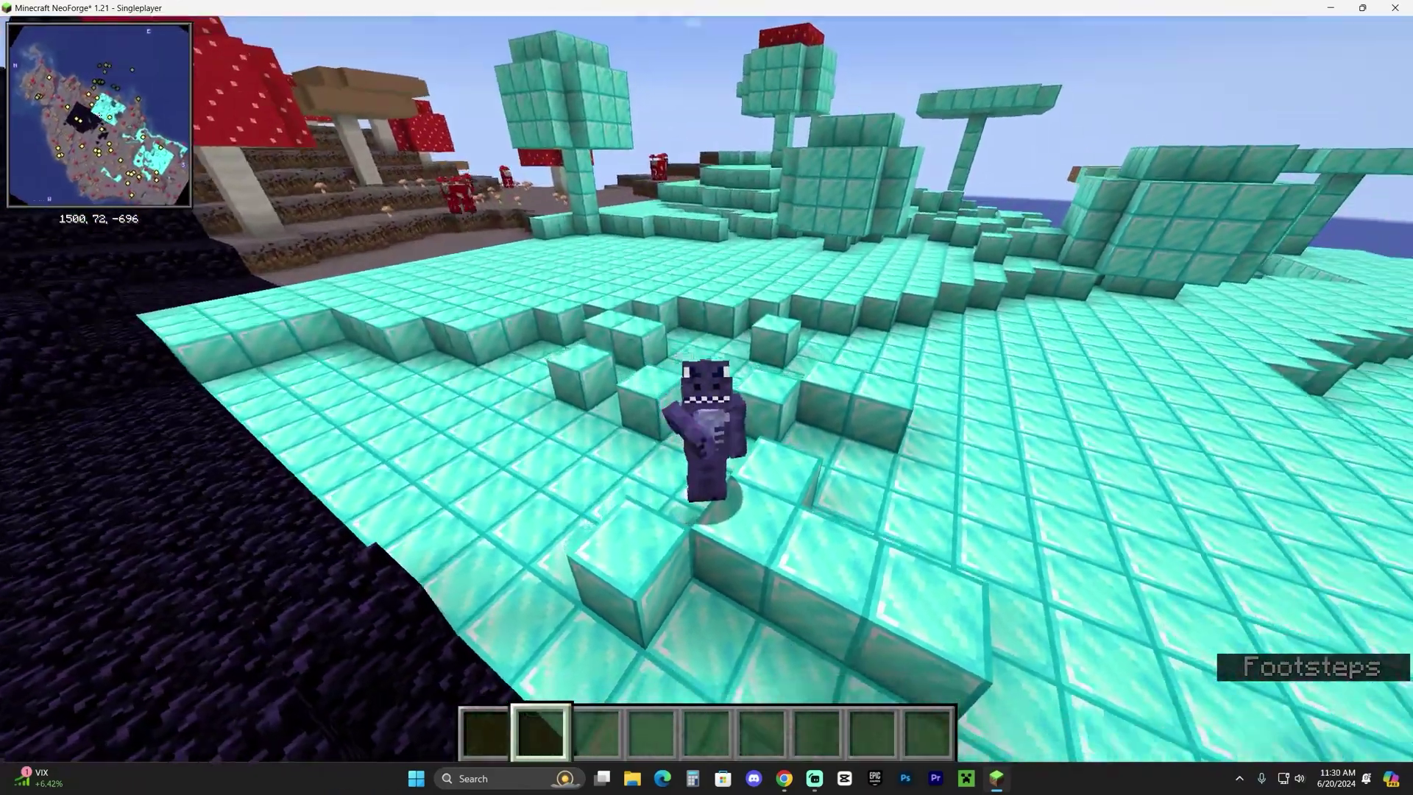
pyautogui.press('w')
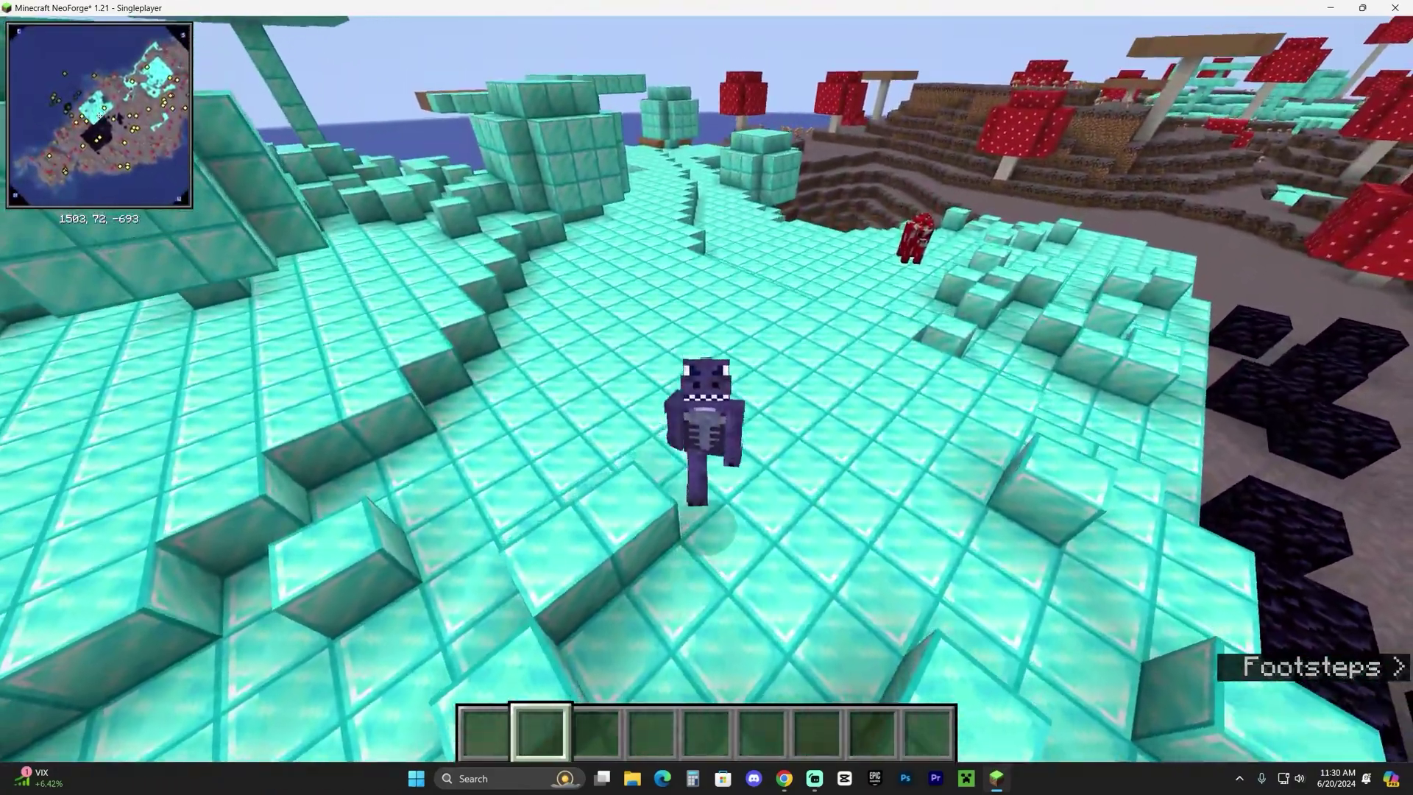
pyautogui.press('w')
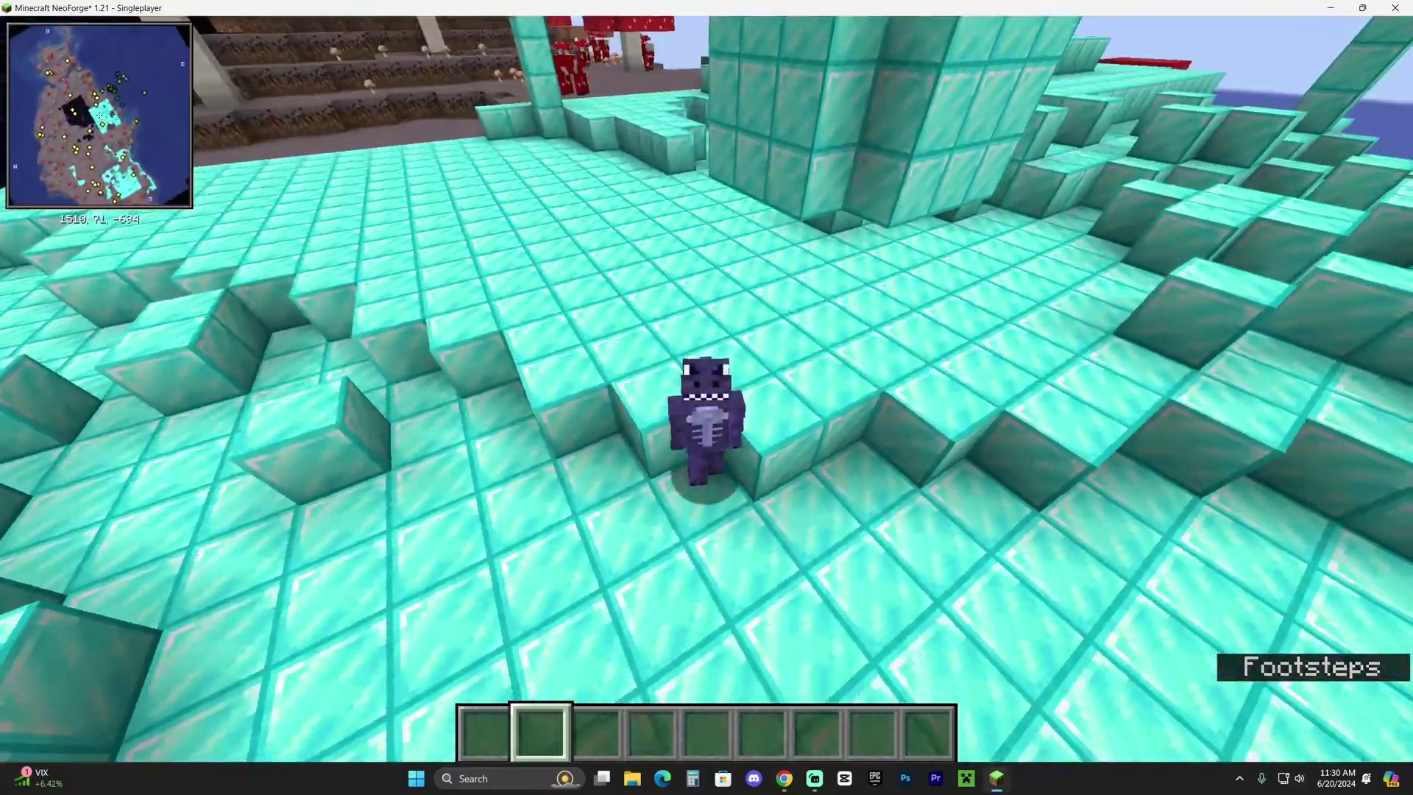
pyautogui.press('space')
pyautogui.press('w')
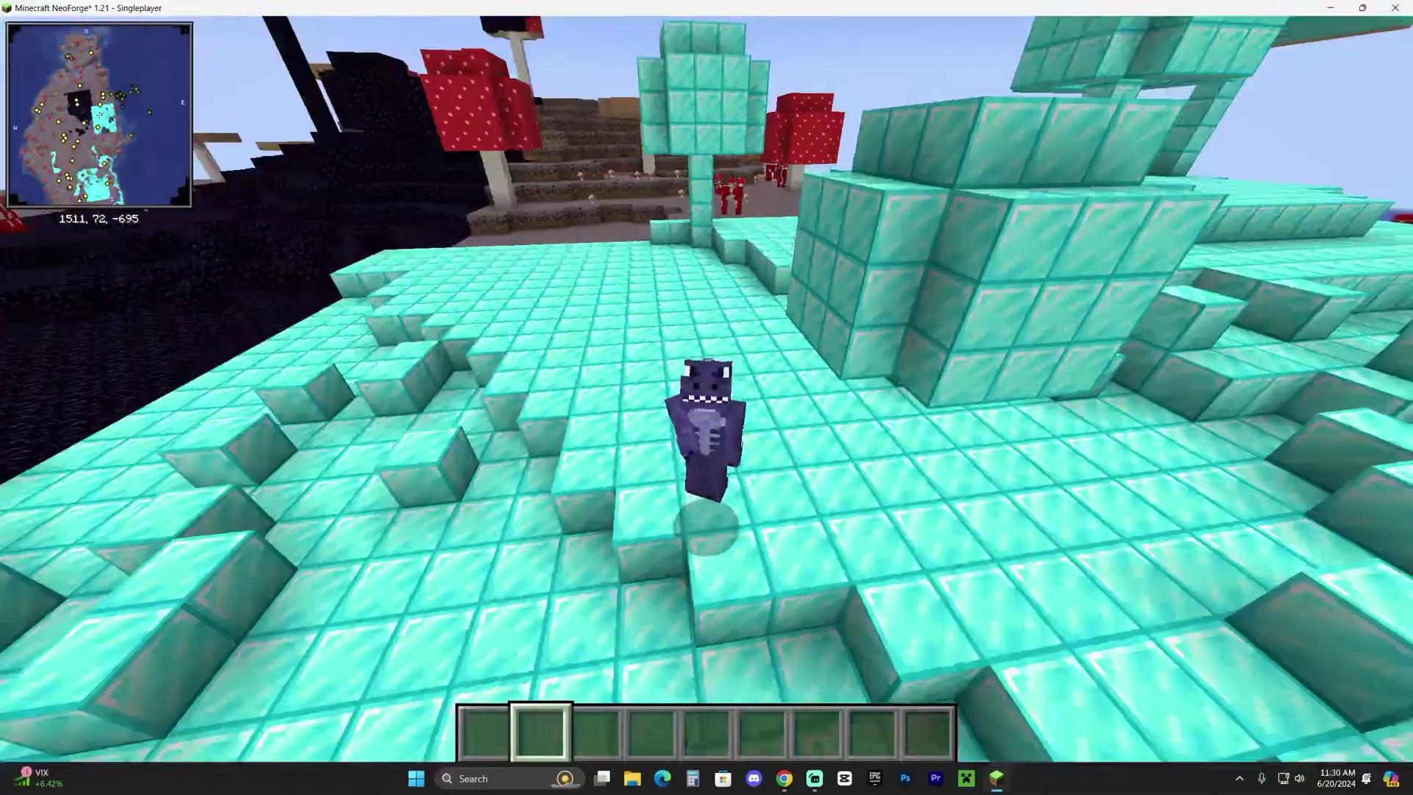
pyautogui.press('space')
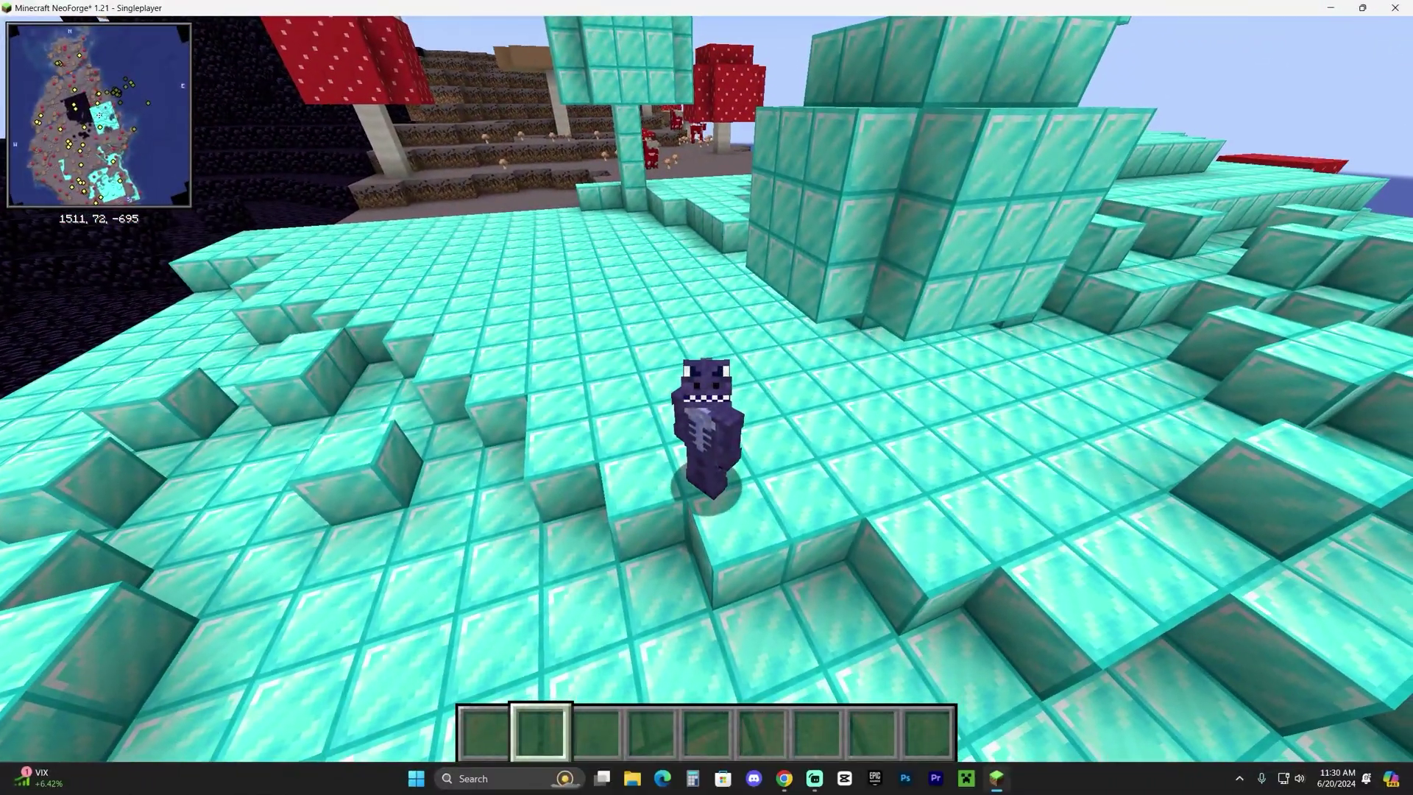
# - Display the Xaero's Minimap settings to examine the available options, and return to the game
pyautogui.press('y')
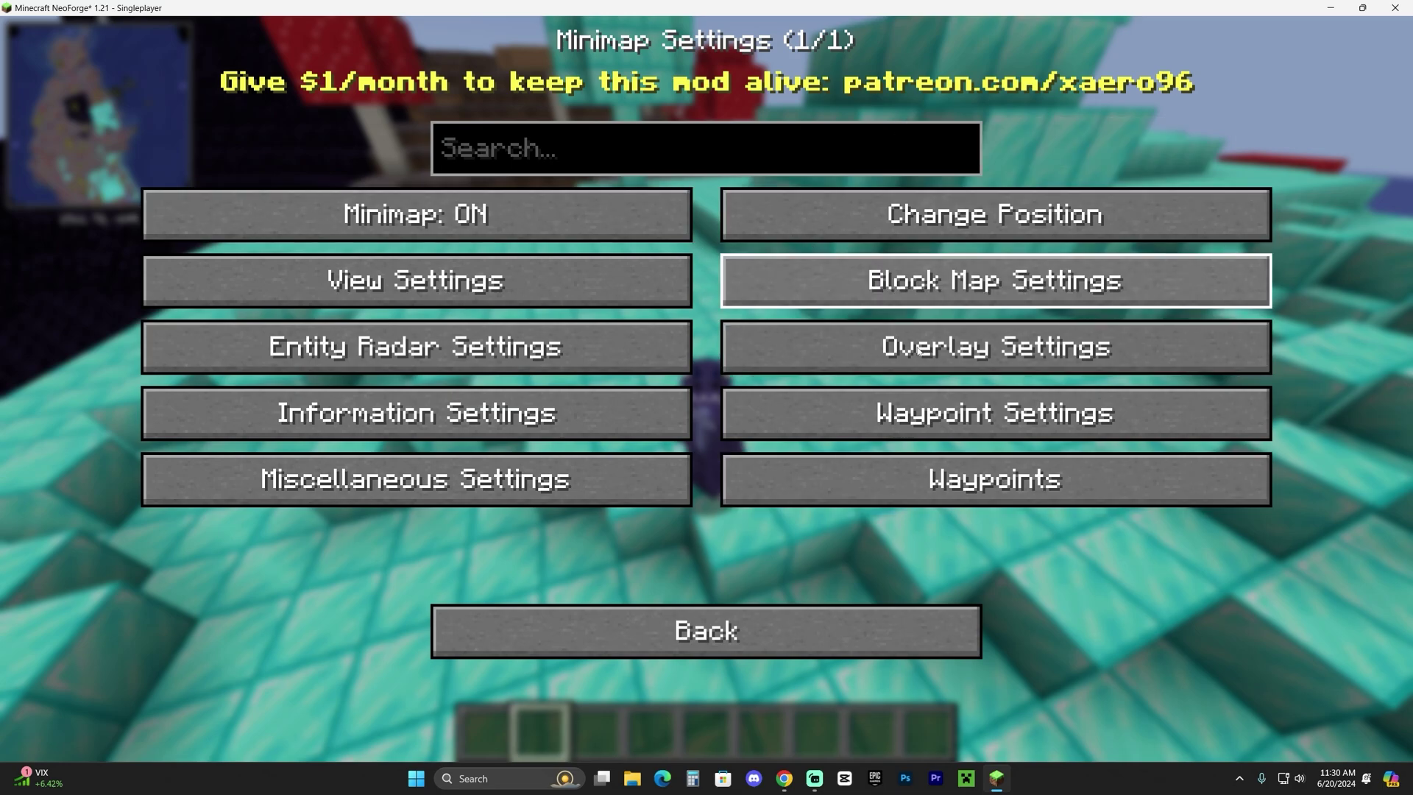
pyautogui.click(794, 614)
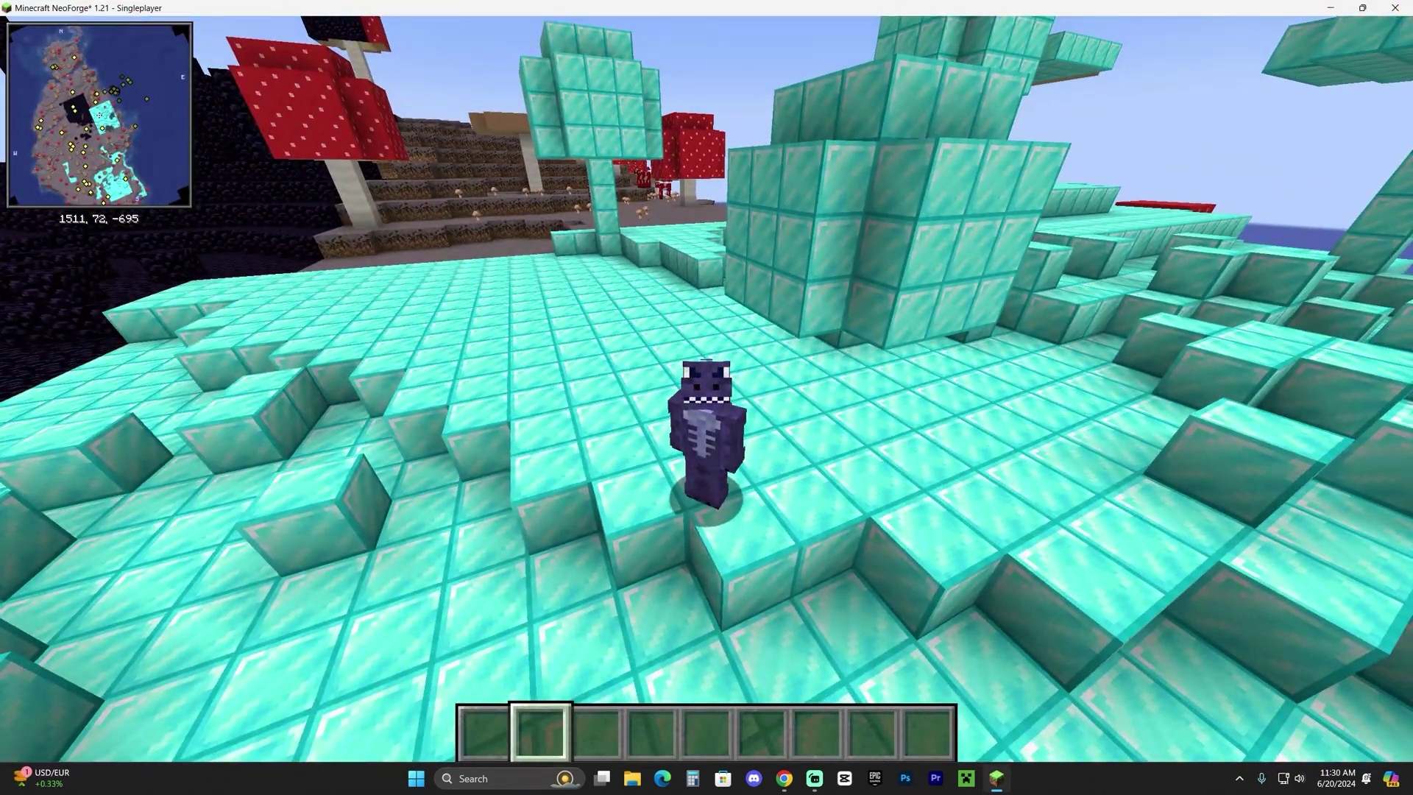
pyautogui.press('w')
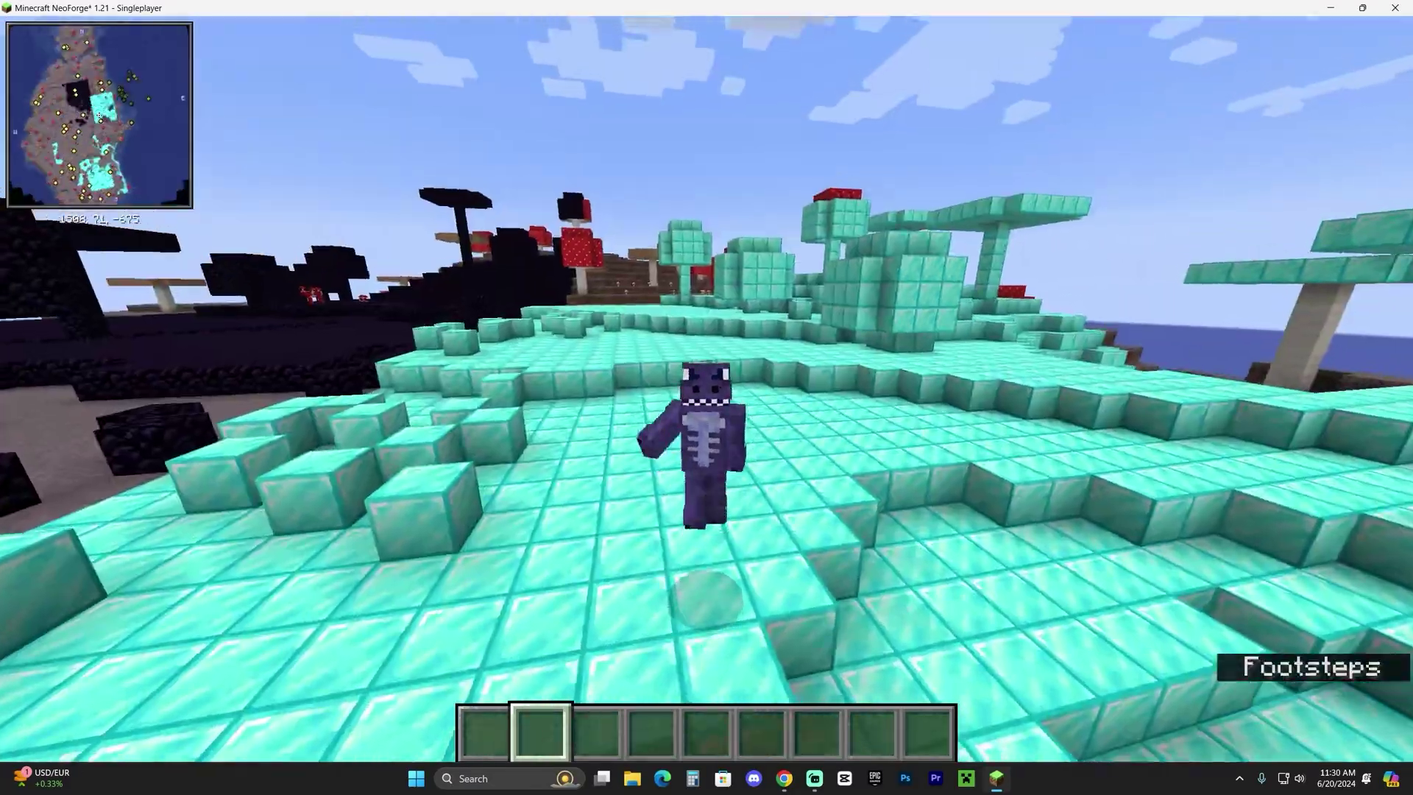
pyautogui.press('w')
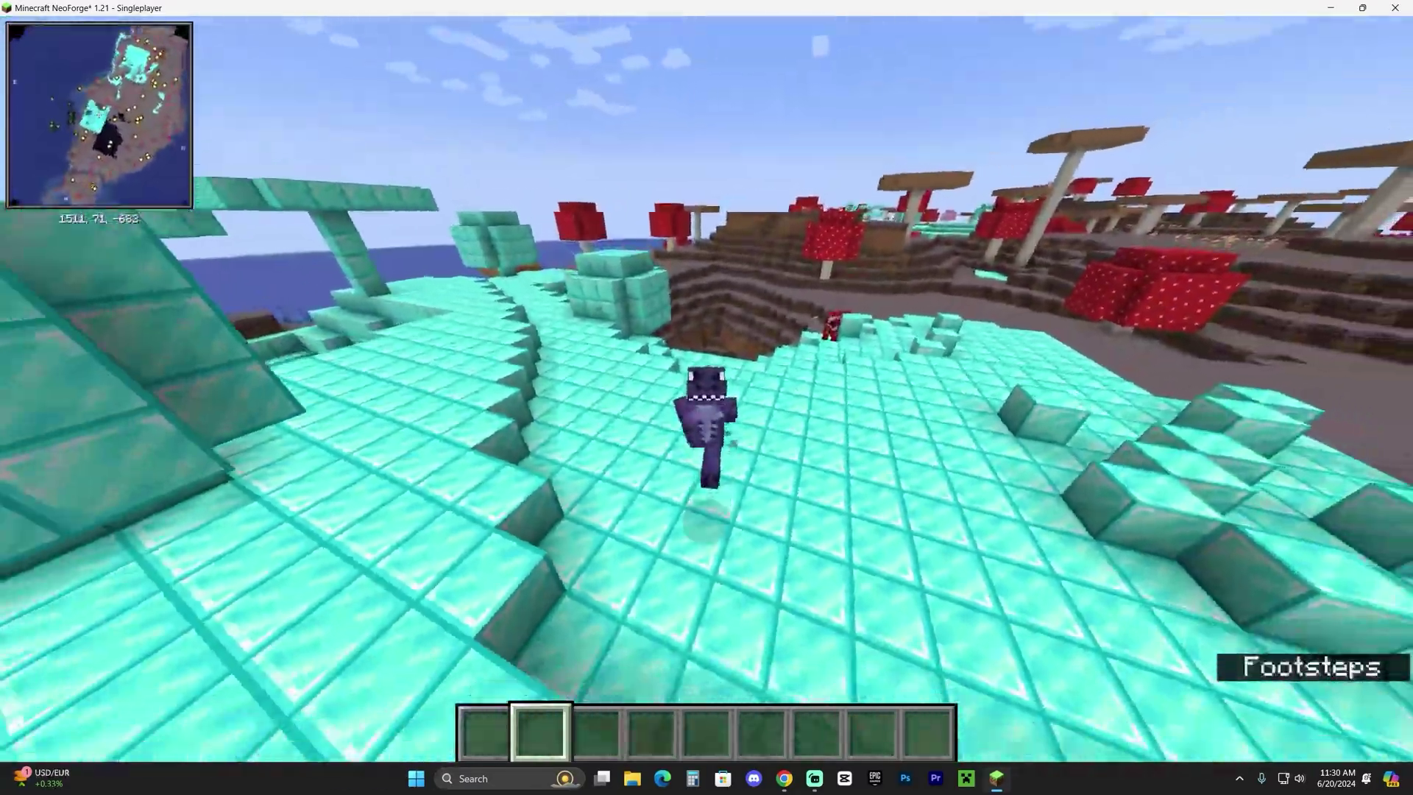
pyautogui.press('w')
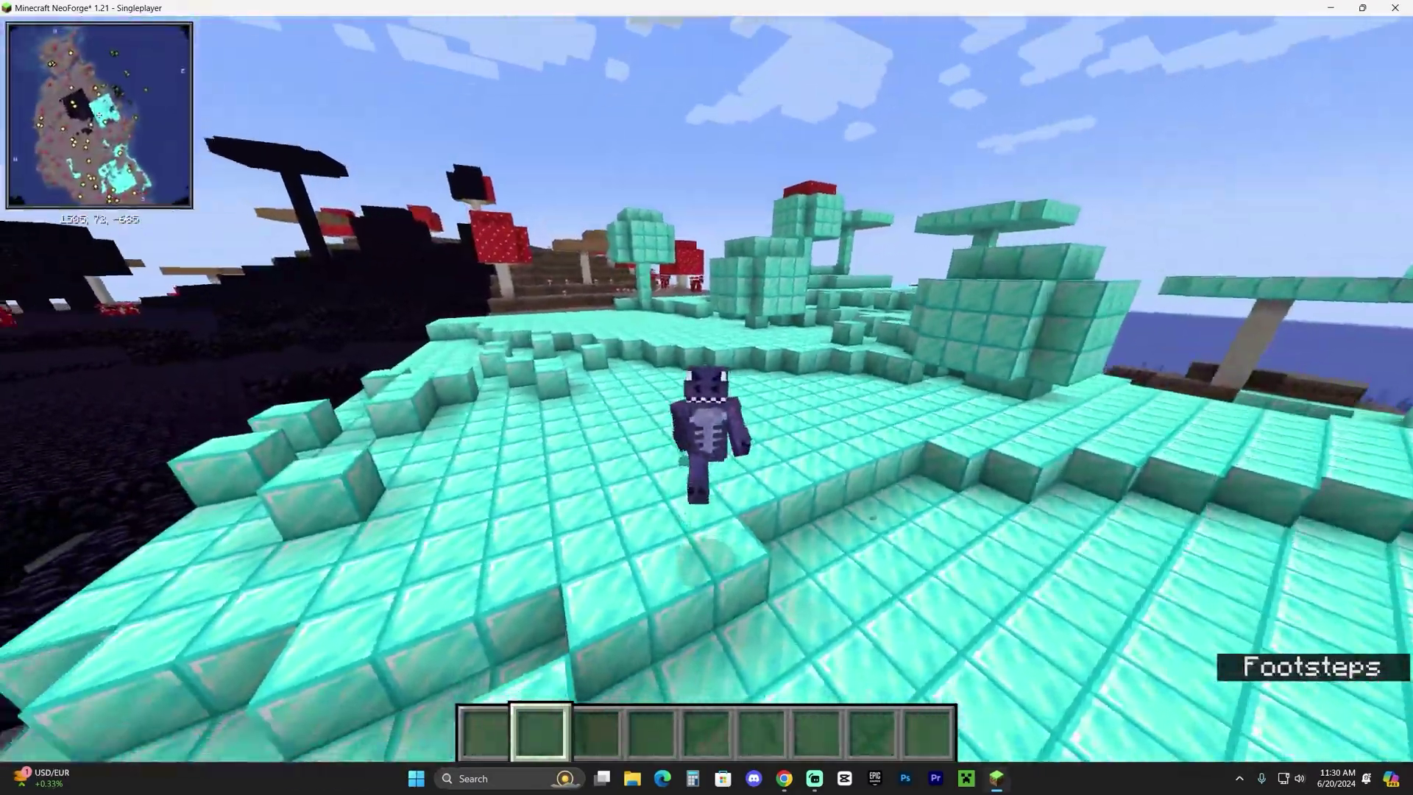
pyautogui.press('w')
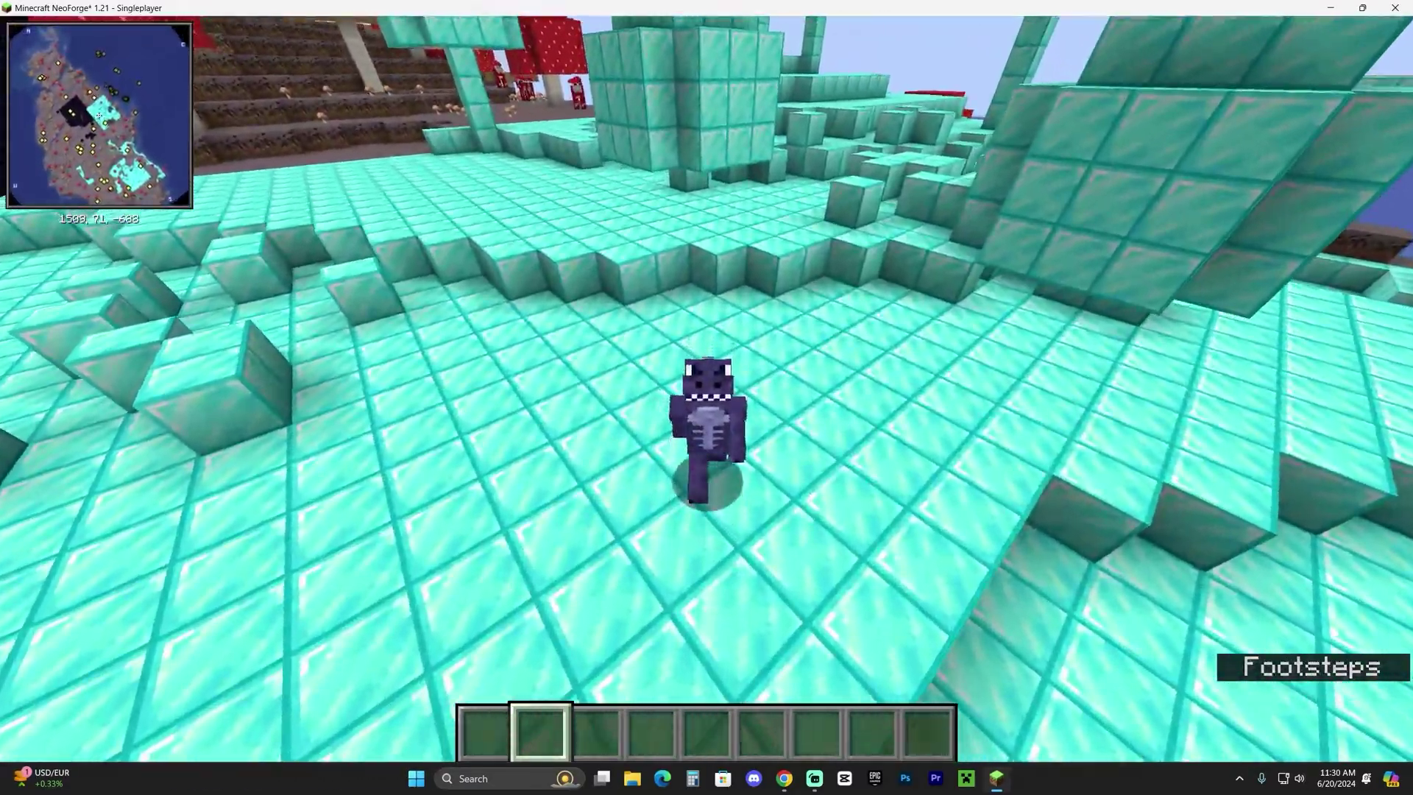